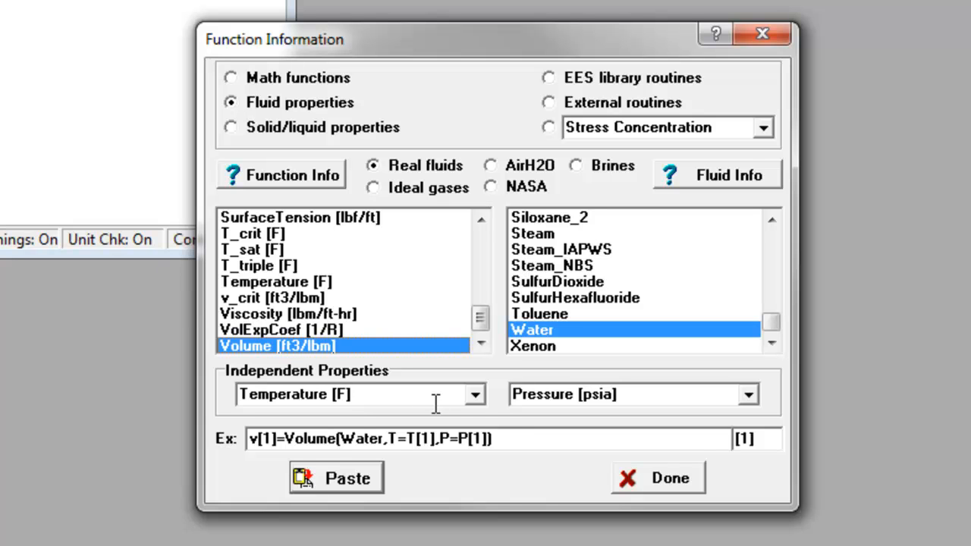
Choose Temperature [F] and Pressure [psia] as the independent properties for water's Volume function
click(474, 395)
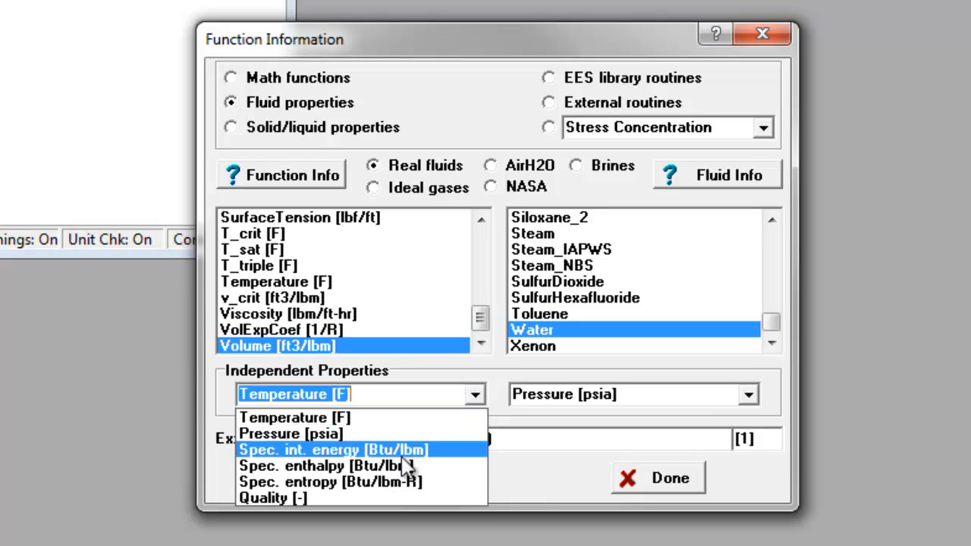
click(413, 419)
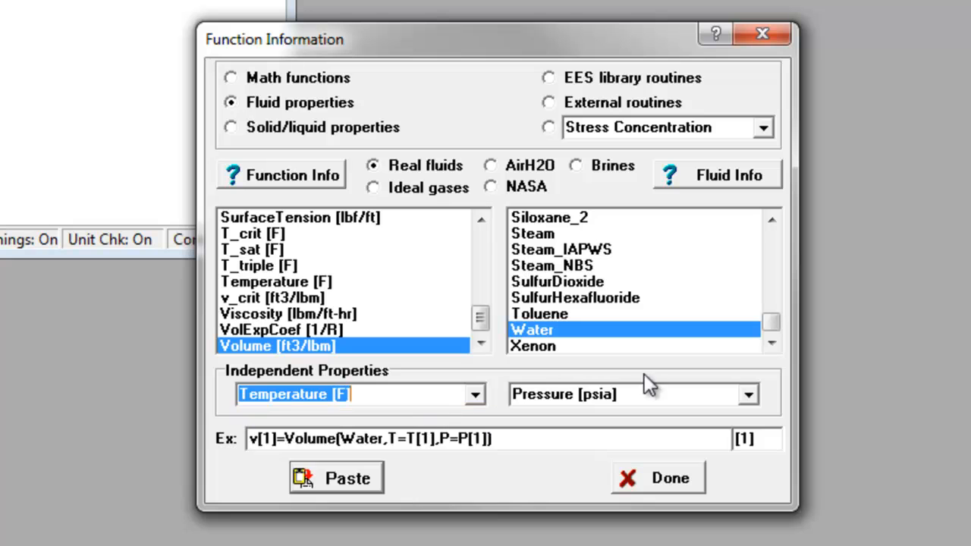
click(636, 392)
click(715, 392)
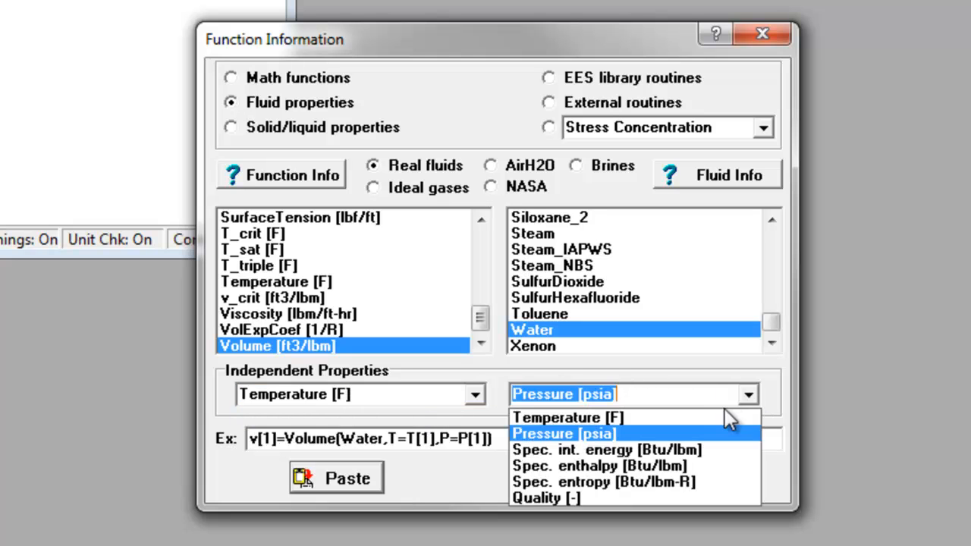
click(652, 433)
Set the function's variable suffix to _1 and paste v_1=Volume(Water,T=T_1,P=P_1) into the equations
click(278, 440)
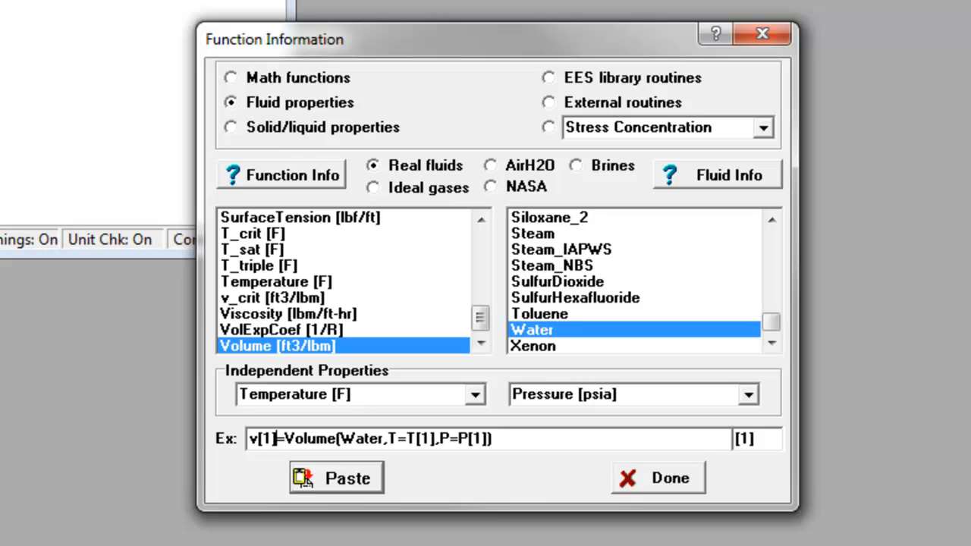
click(772, 440)
key(BackSpace)
key(BackSpace)
key(BackSpace)
text(_)
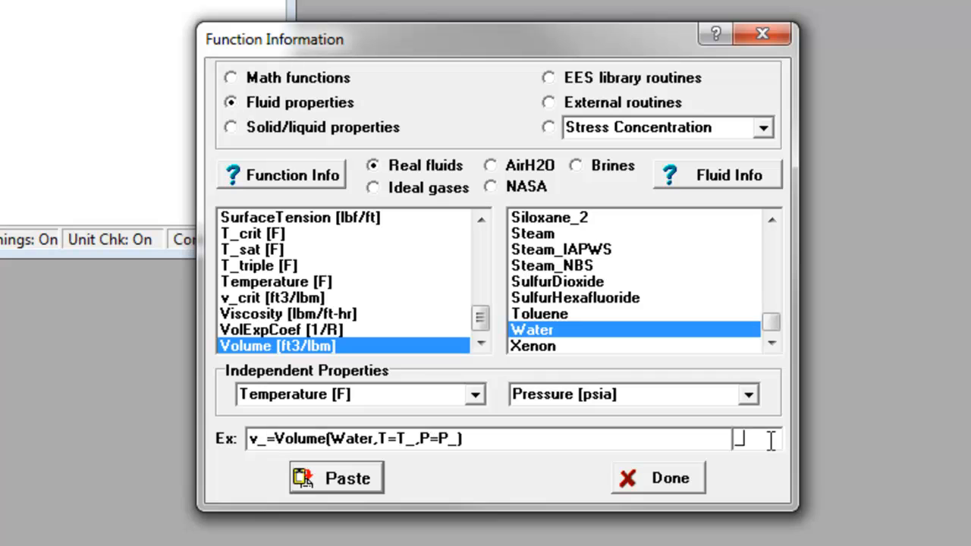
text(1)
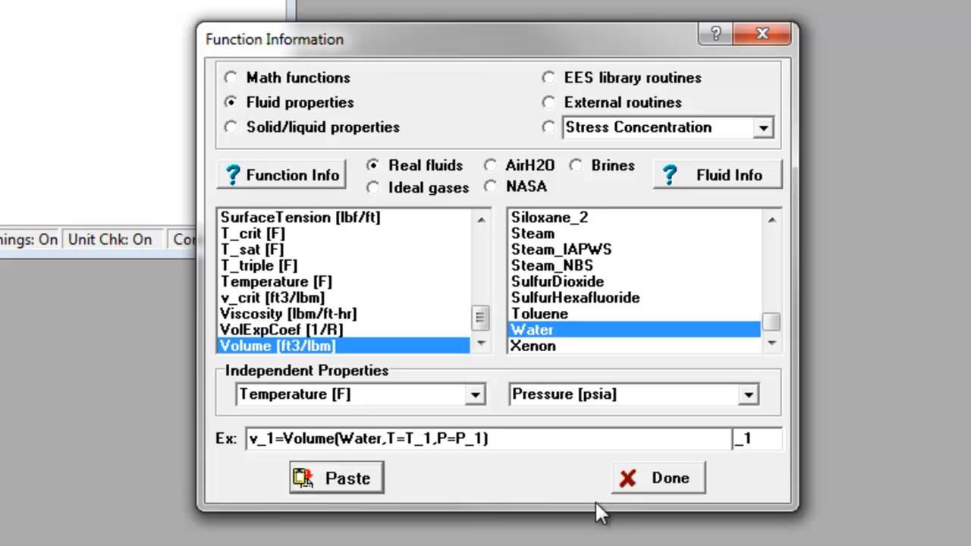
click(316, 483)
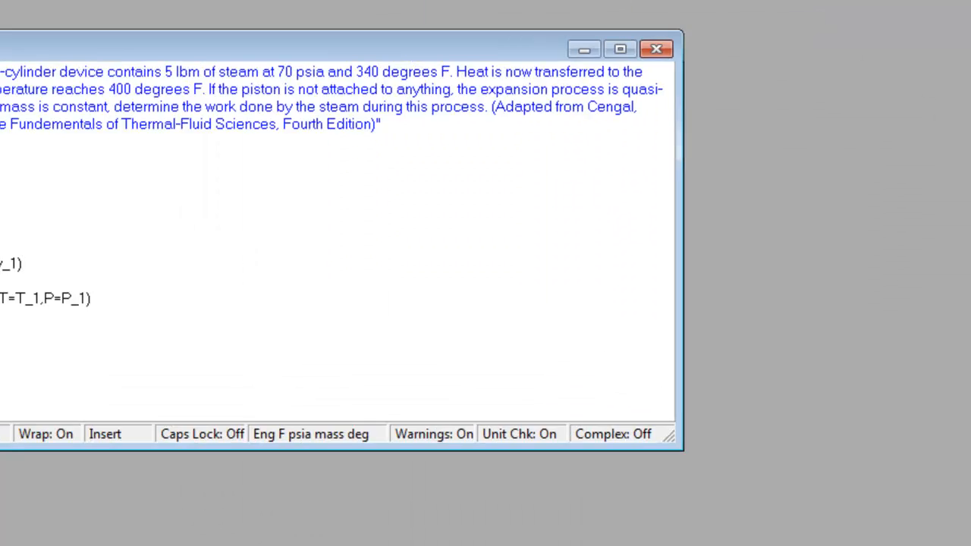
Add spaces around the first equals sign and after the Water comma in the v_1 equation
click(74, 377)
click(66, 377)
click(82, 376)
click(74, 377)
key(Right)
key(Right)
key(Right)
key(Right)
key(Right)
key(Right)
key(Right)
key(Right)
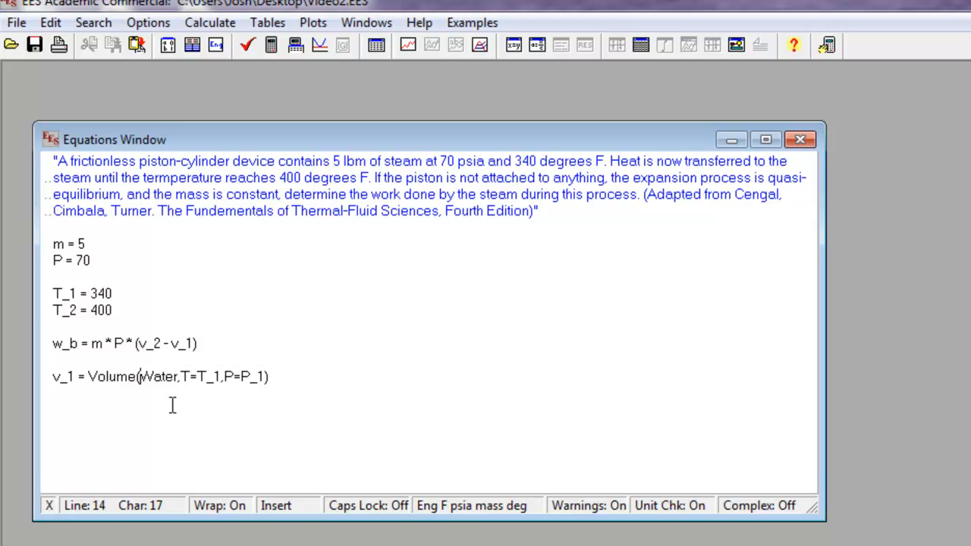
key(Right)
key(Right)
key(Right)
key(Right)
click(182, 377)
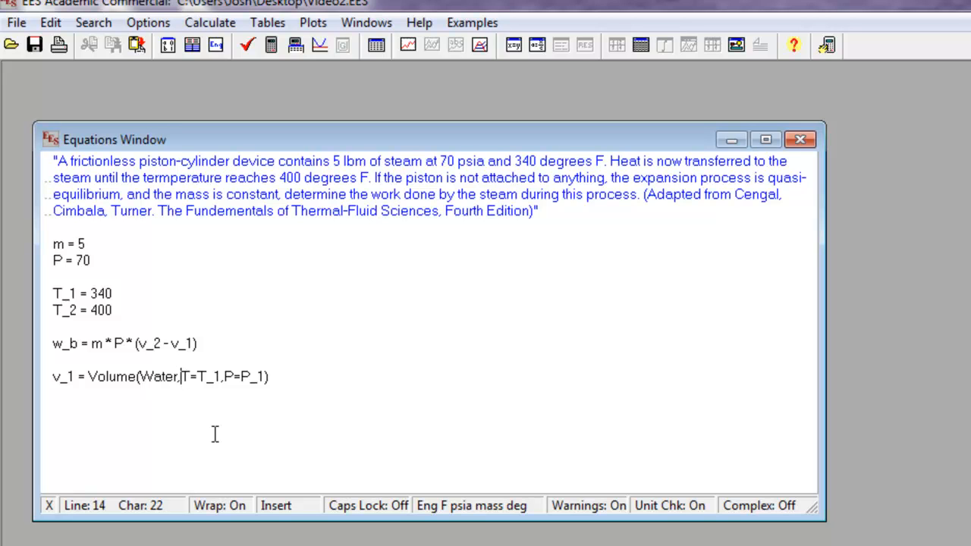
Change the v_1 equation's pressure argument to P, space its arguments as "T = T_1, P = P", and start a new line
click(205, 377)
click(242, 384)
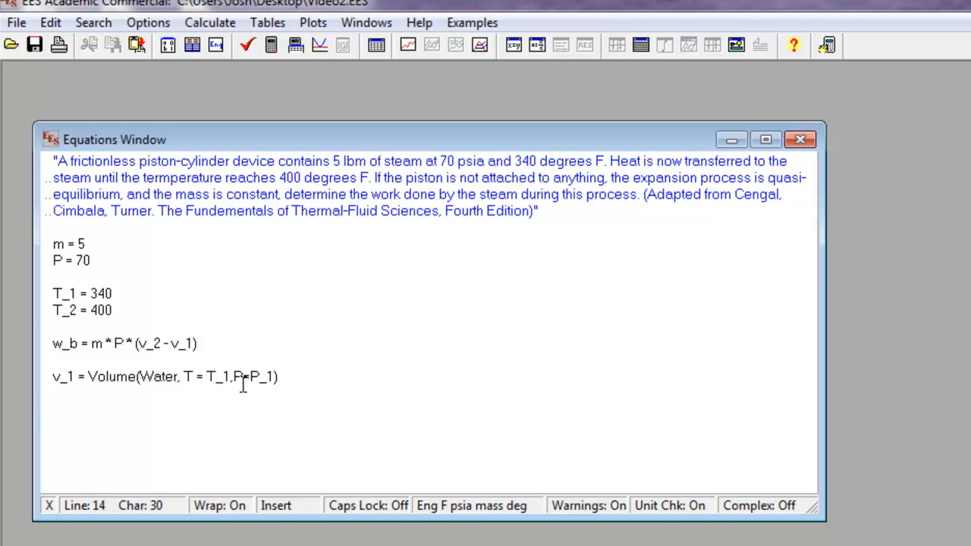
click(254, 380)
click(280, 383)
key(BackSpace)
key(BackSpace)
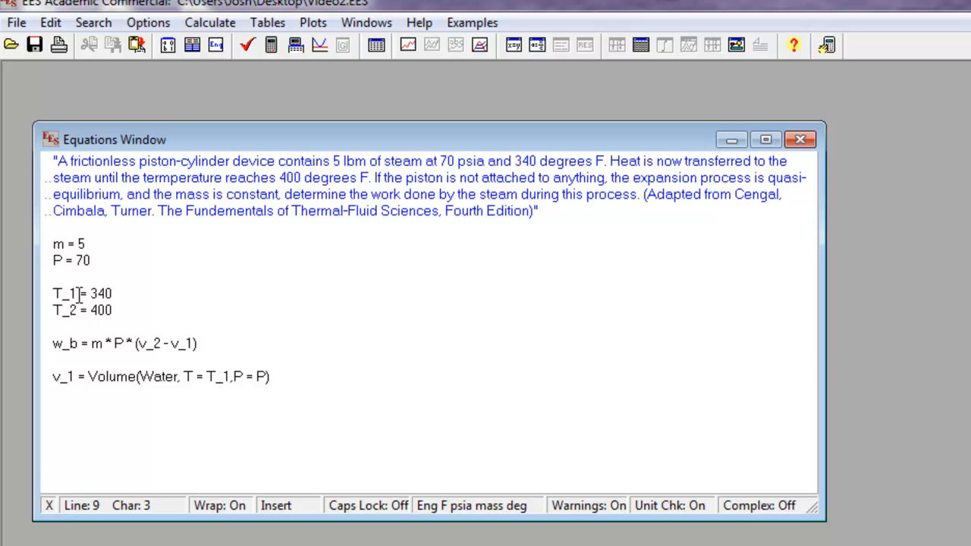
click(234, 377)
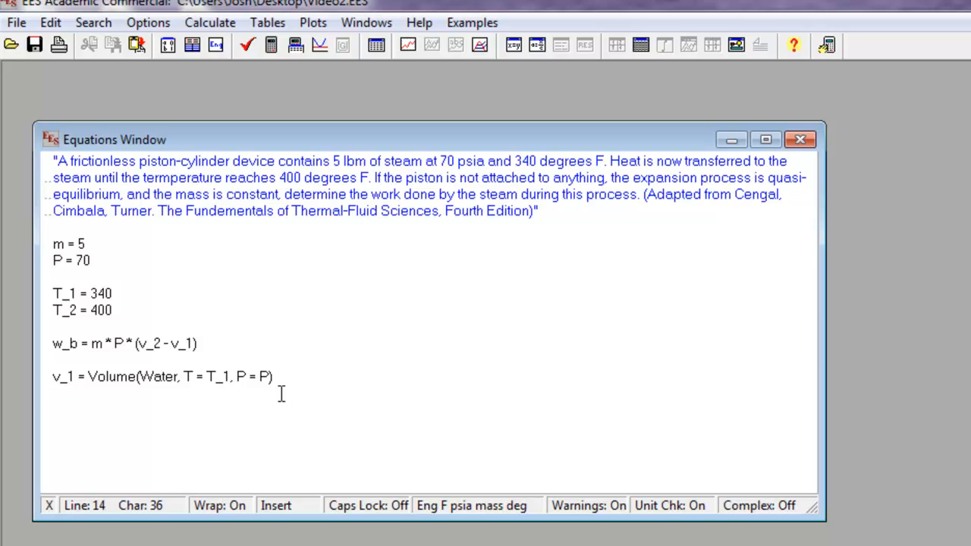
click(305, 377)
key(Return)
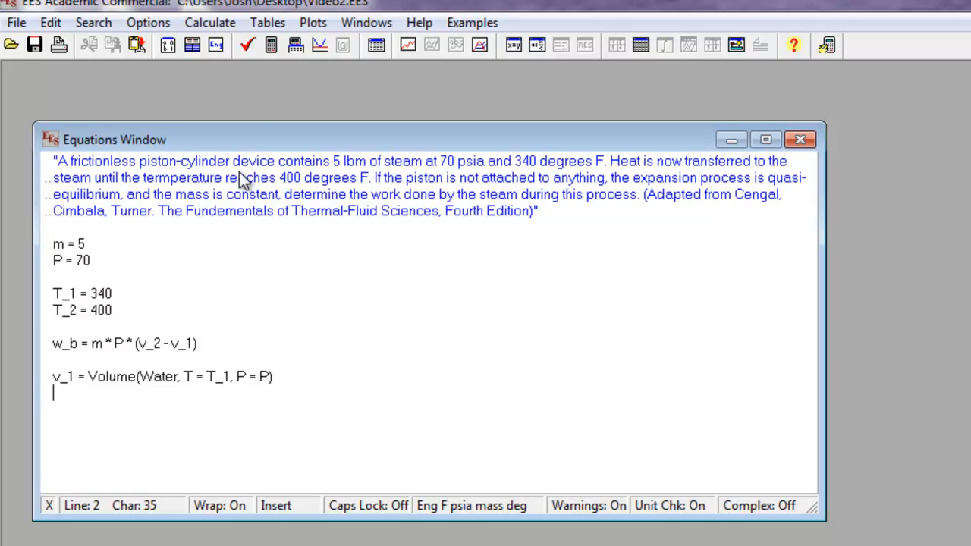
Insert the Volume function for Water with the suffix _2 as a second equation, based on temperature and pressure
click(151, 22)
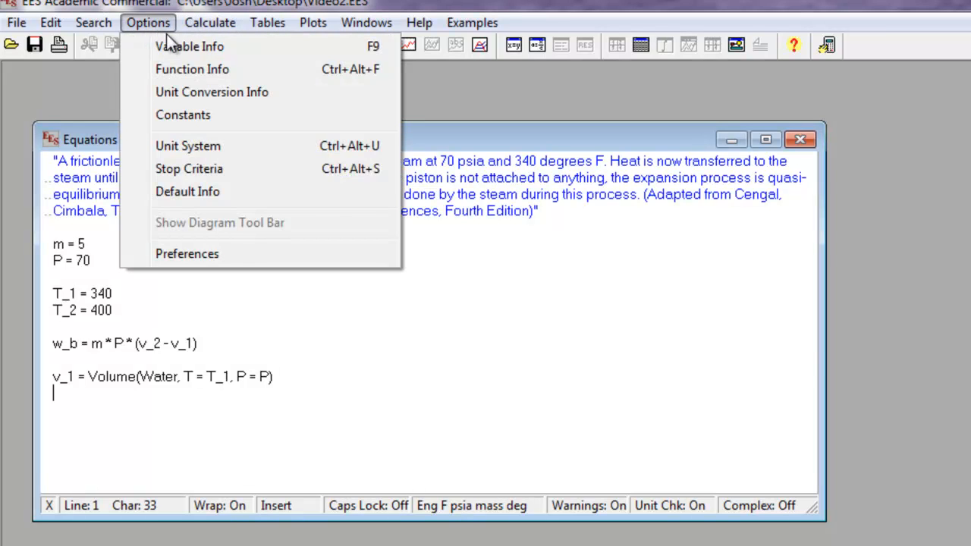
click(189, 67)
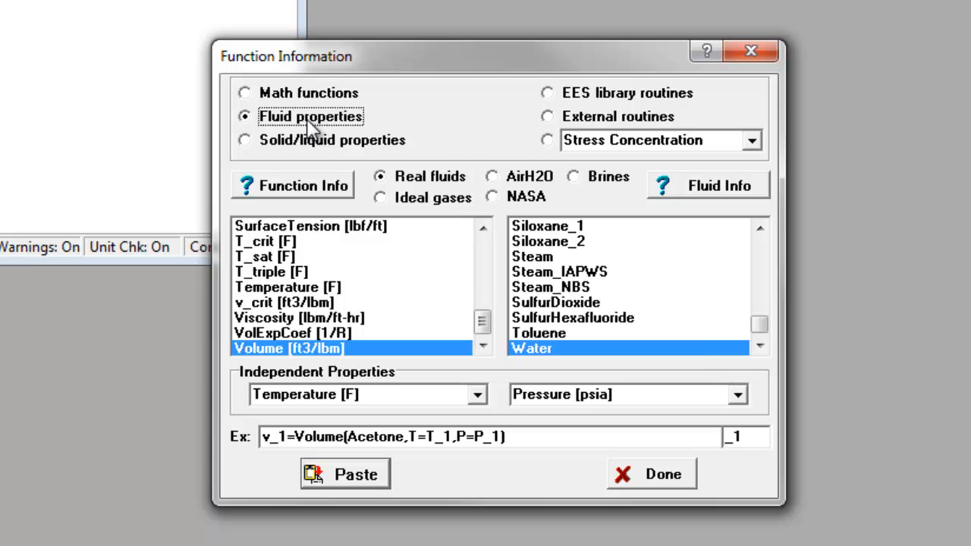
click(692, 348)
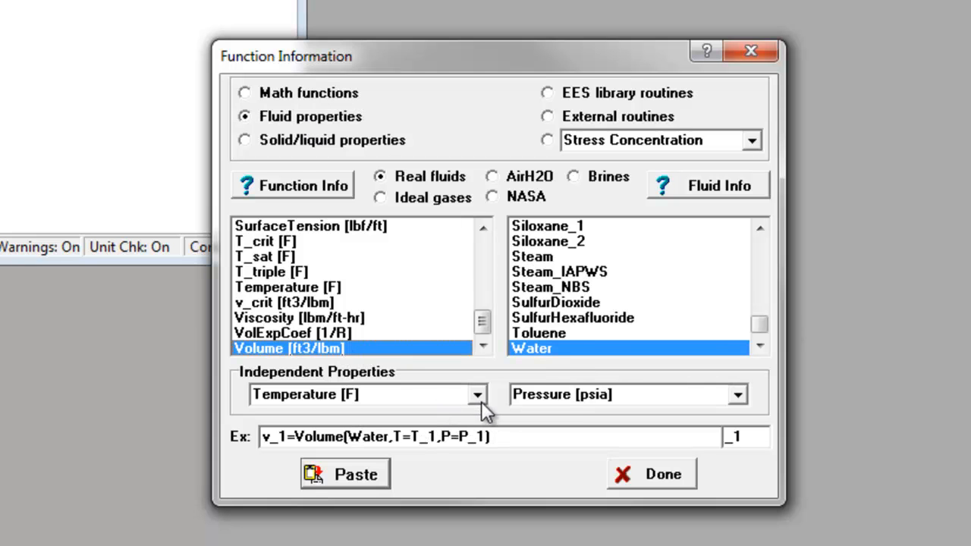
click(742, 439)
key(BackSpace)
text(2)
click(351, 472)
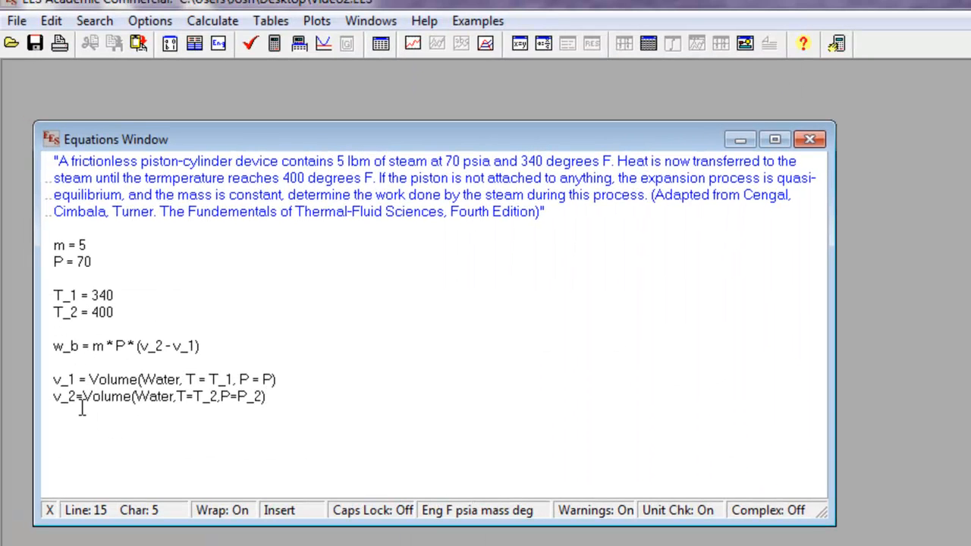
Add spaces to the v_2 equation around its first equals sign, after Water's comma and in "T = T_2"
click(78, 397)
click(141, 448)
click(186, 409)
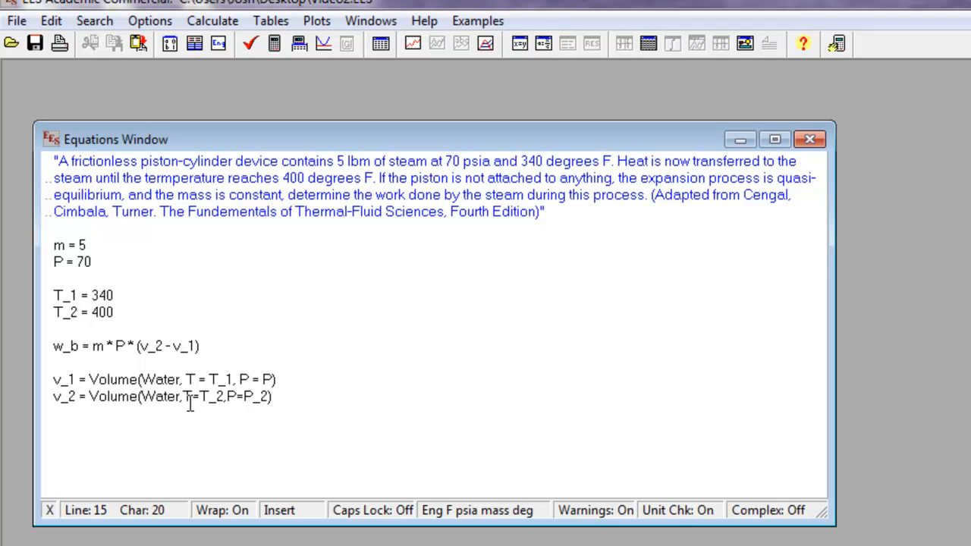
key(Right)
key(Right)
Change the v_2 equation's pressure argument to P and space it as ", P = P"
key(Right)
key(Right)
key(Right)
key(Right)
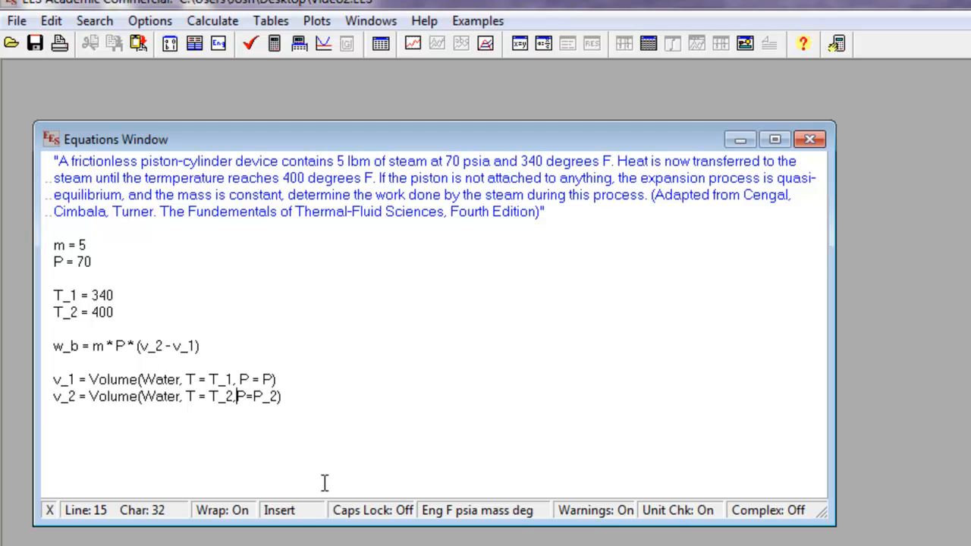
key(Right)
key(Right)
key(Right)
key(Right)
key(Right)
key(BackSpace)
key(BackSpace)
key(Left)
key(Left)
key(Left)
click(324, 484)
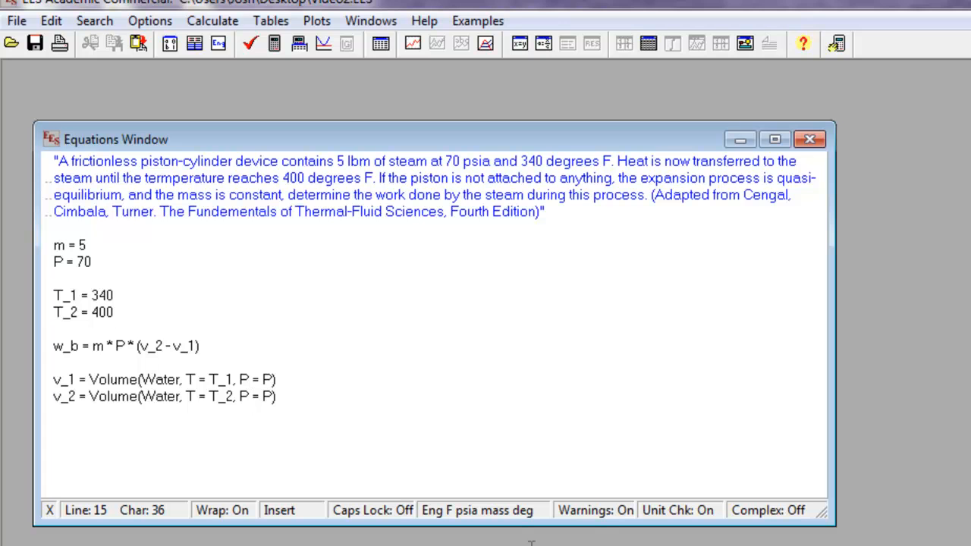
Check the equations for syntax errors and solve them
click(250, 44)
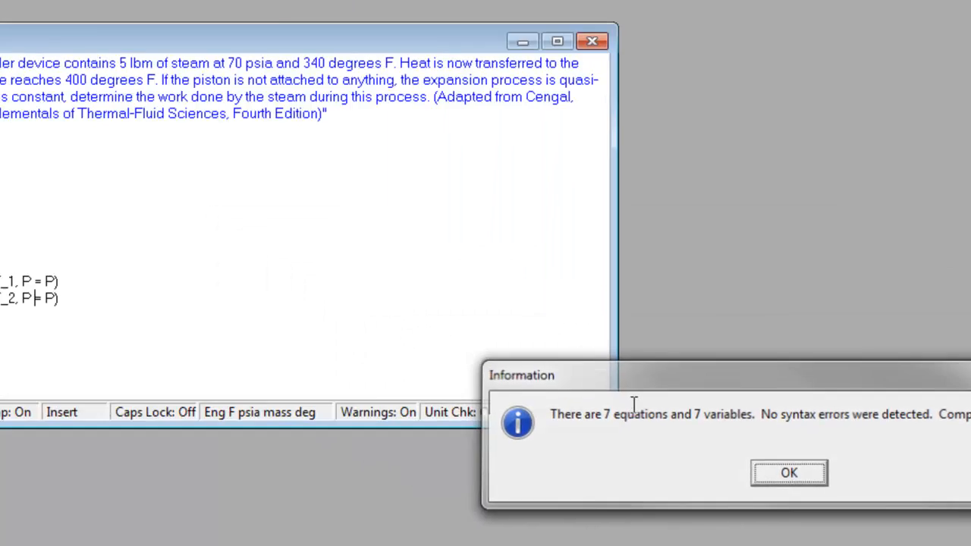
click(529, 332)
click(260, 58)
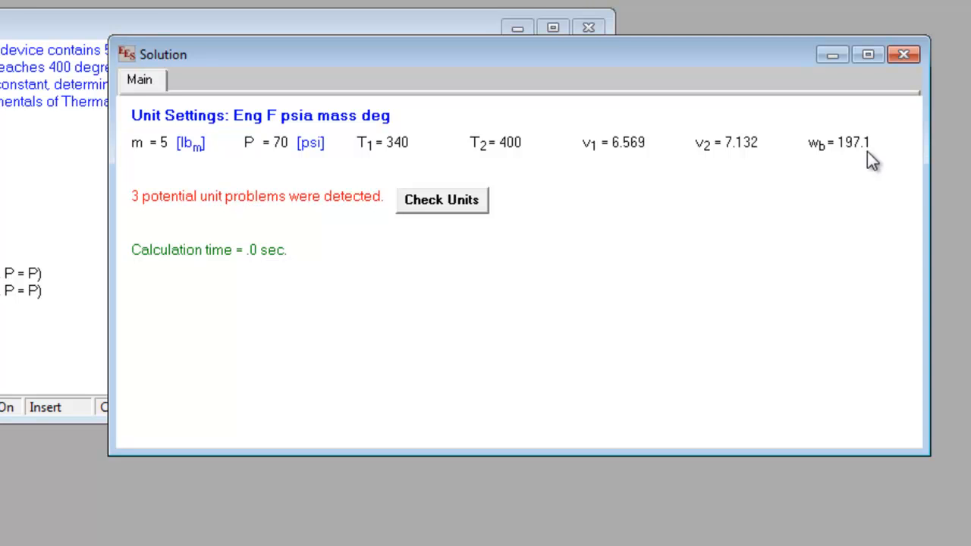
Review the unit check report for the solved equations and return to the equations
click(475, 204)
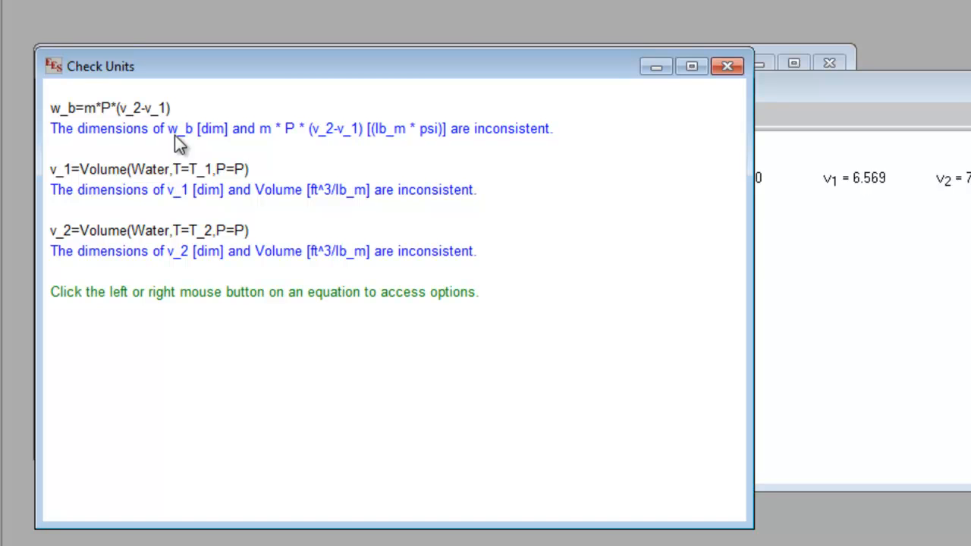
click(731, 67)
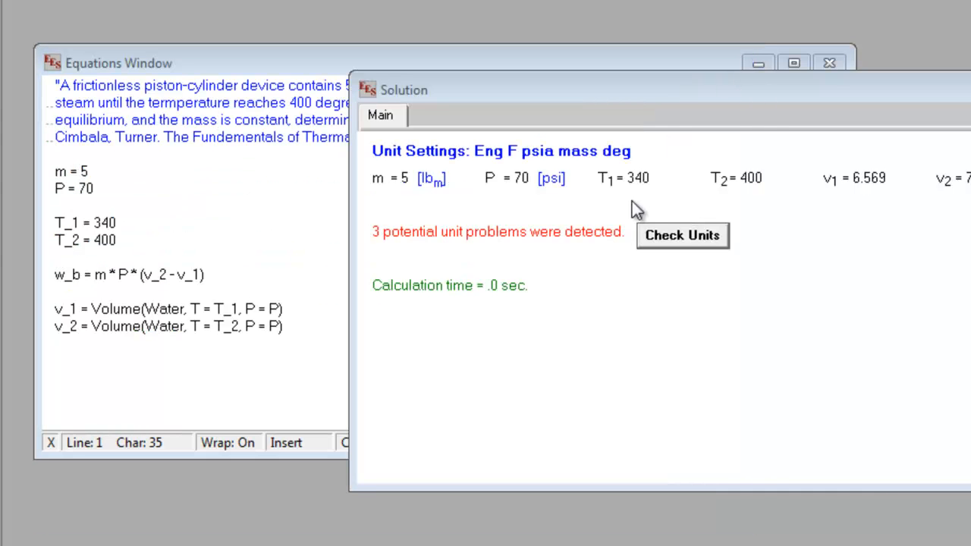
click(385, 223)
Multiply the w_b equation by (1/5.404), re-solve the equations, and close the solution
click(239, 277)
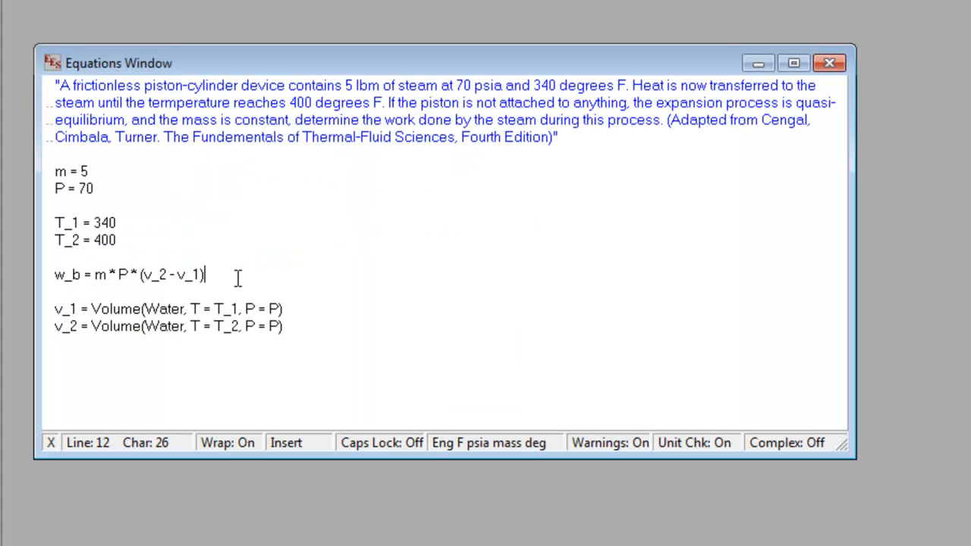
text(* (1/5.404))
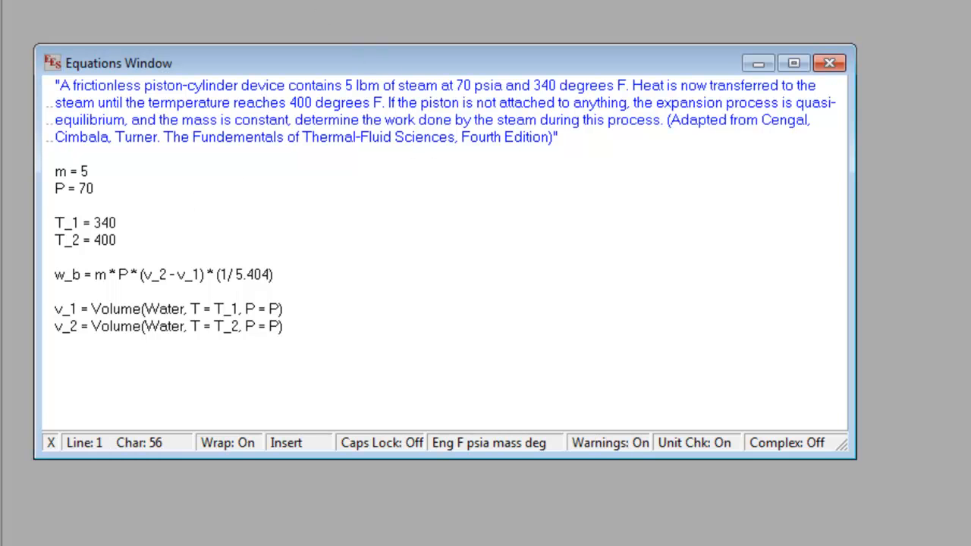
key(F2)
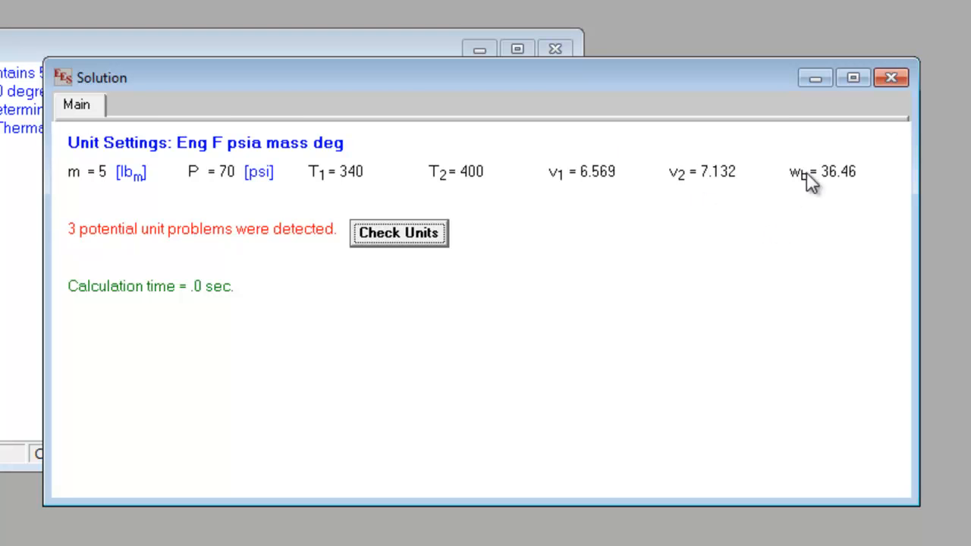
click(891, 78)
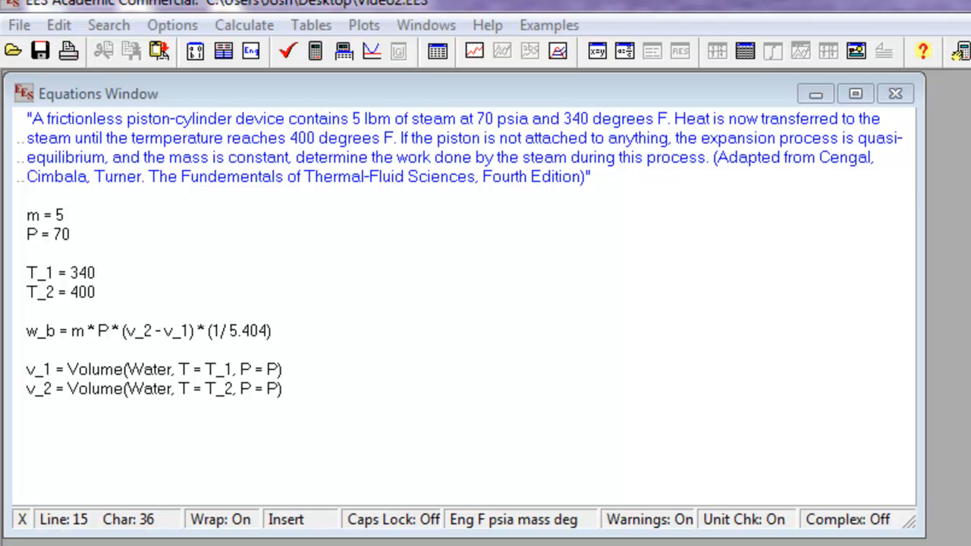
key(Up)
key(Up)
key(Up)
key(Up)
key(Up)
key(Up)
click(440, 118)
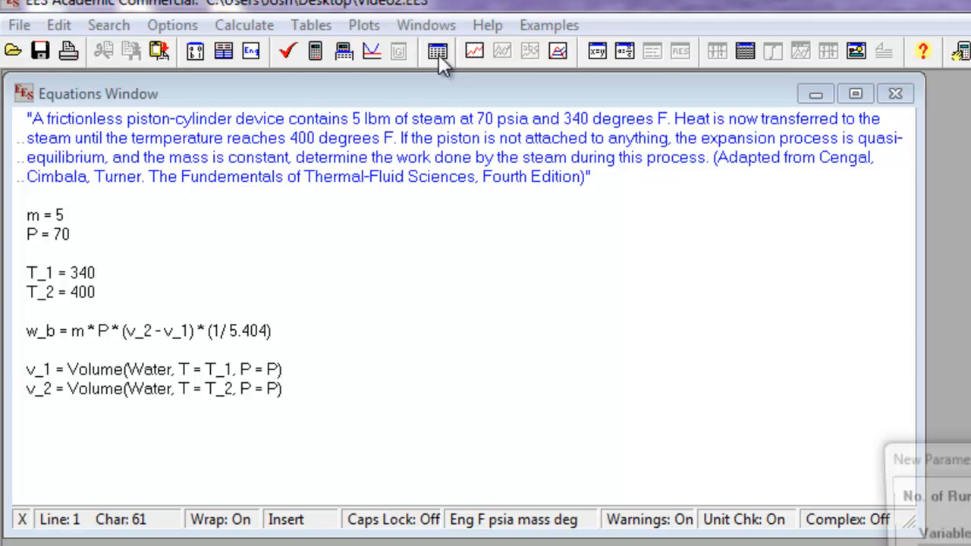
Start a new parametric table and name it "Pressure Vs Work"
click(438, 55)
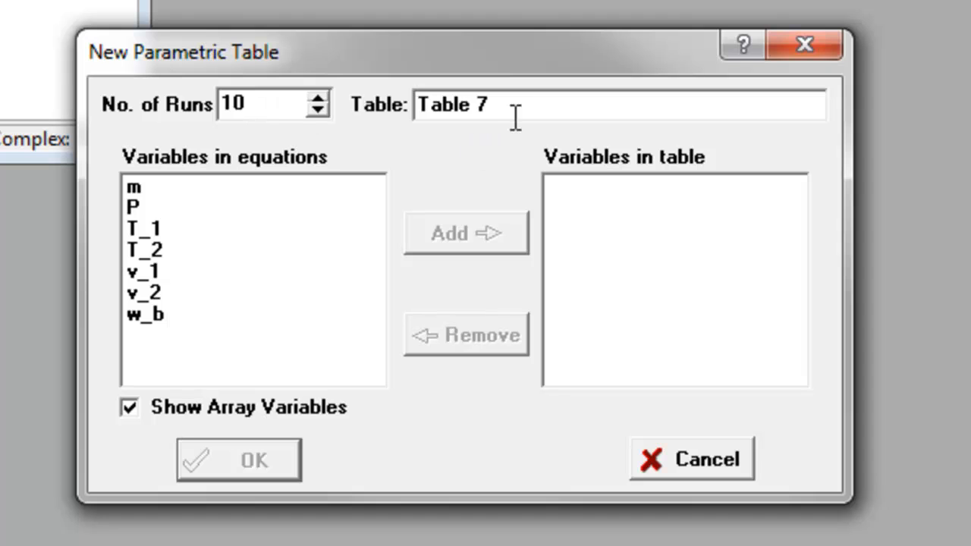
drag(528, 110, 357, 98)
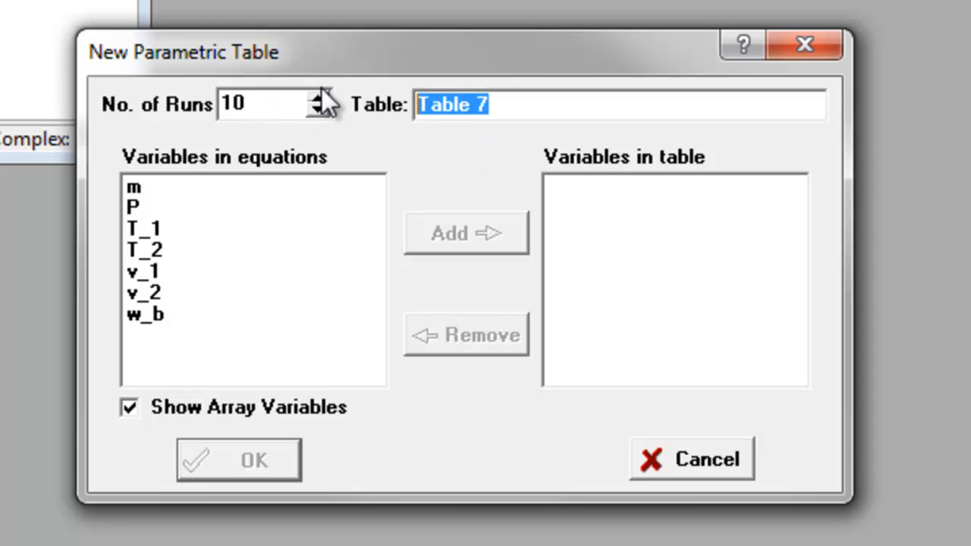
text(Pressur)
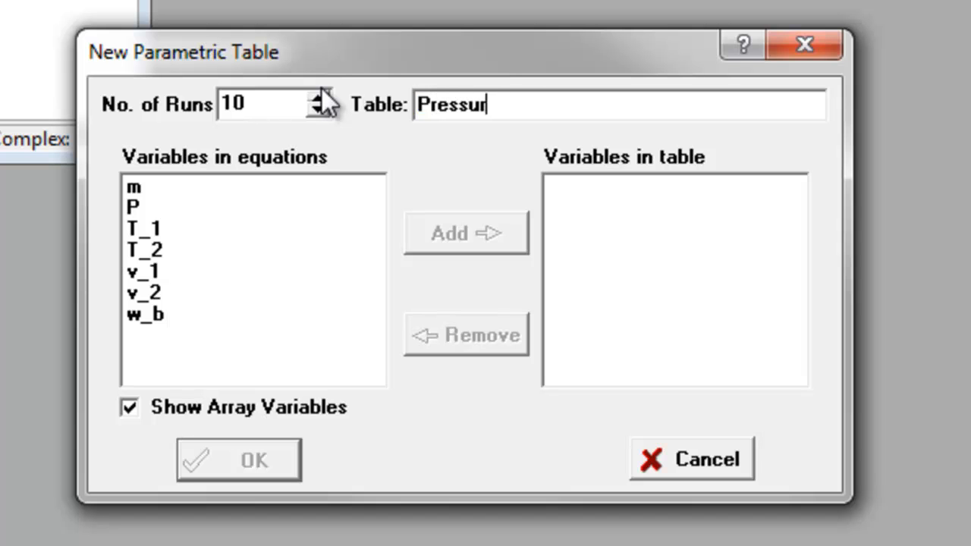
text(e Vs Word)
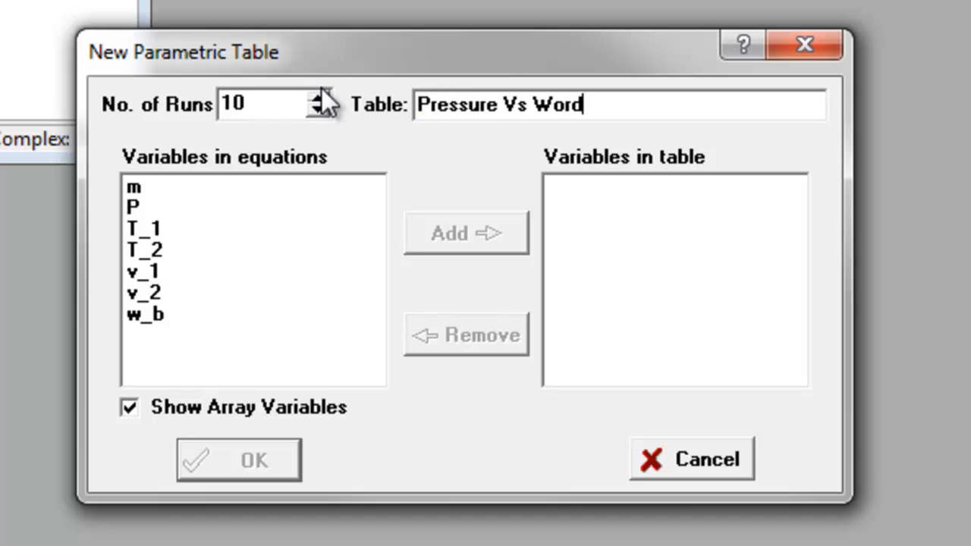
key(BackSpace)
text(k)
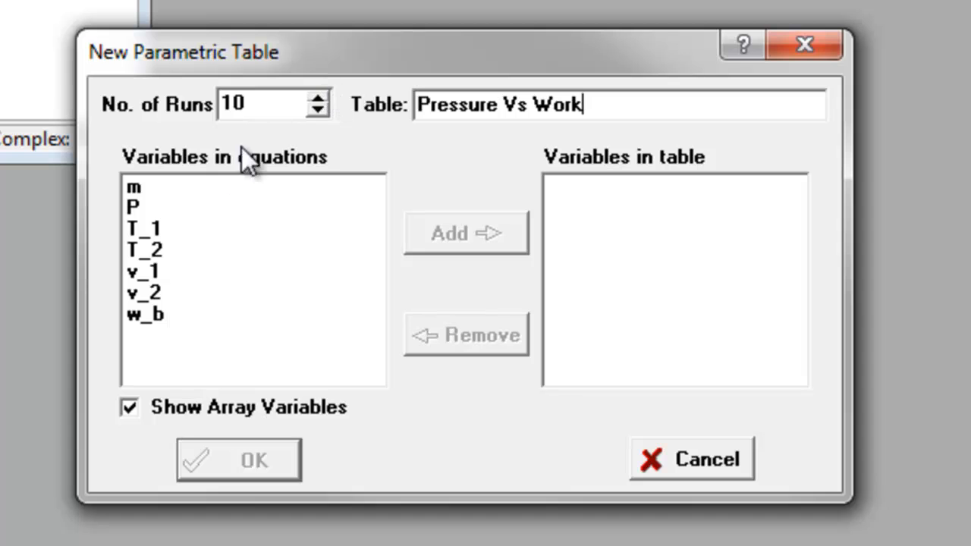
Add the variable P to the variables in the new parametric table
click(188, 204)
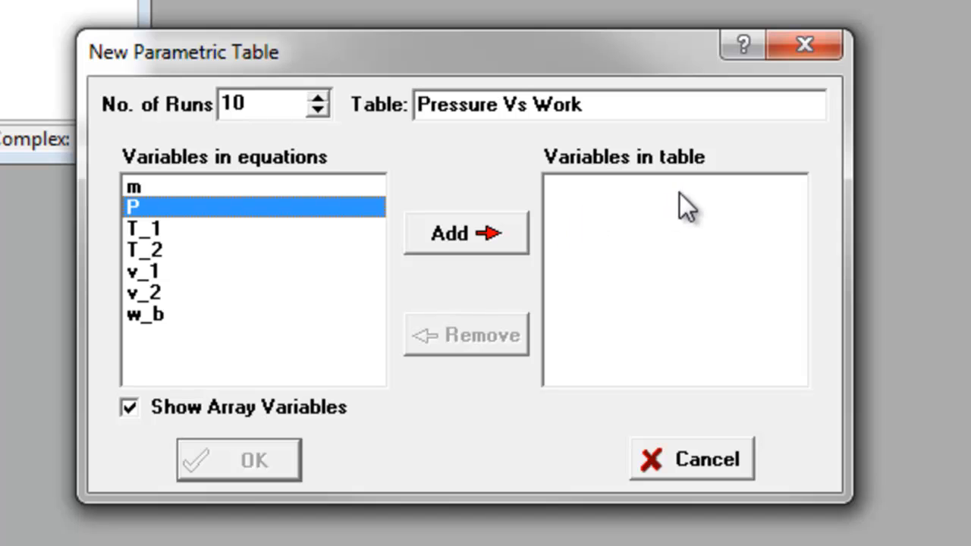
click(173, 201)
double_click(154, 214)
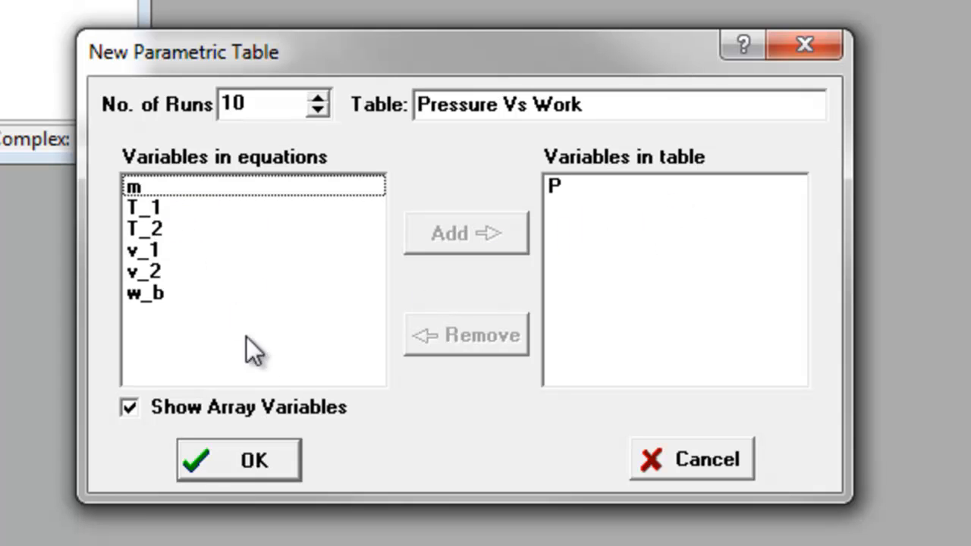
click(161, 289)
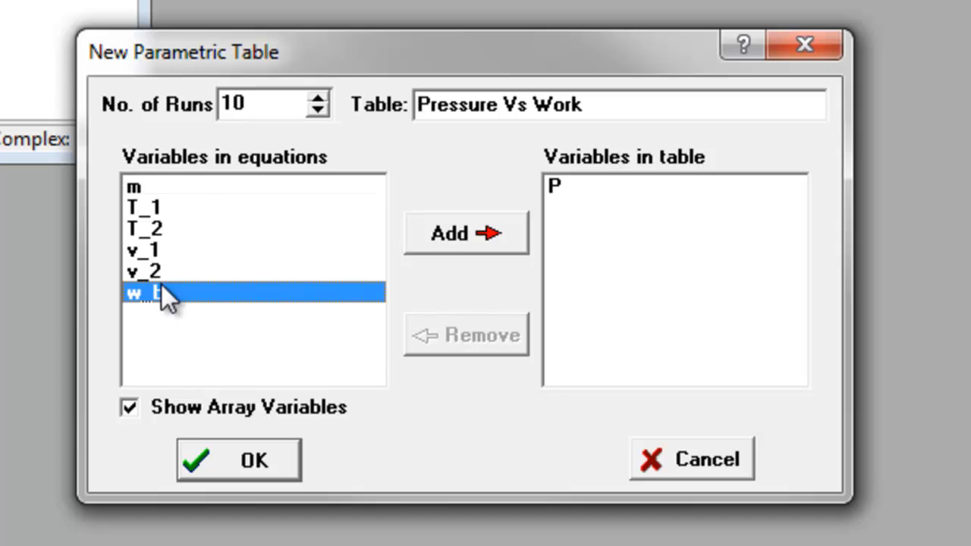
click(447, 237)
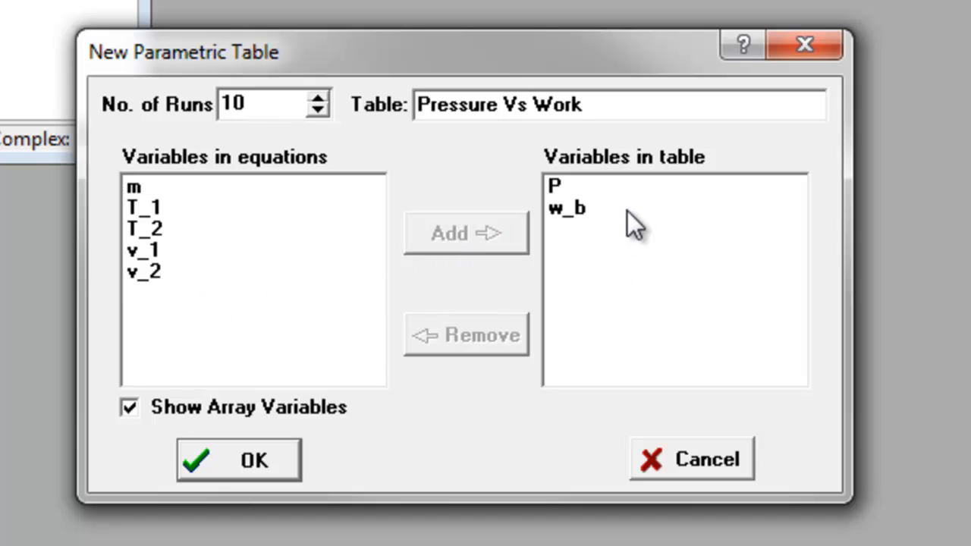
click(596, 248)
click(575, 214)
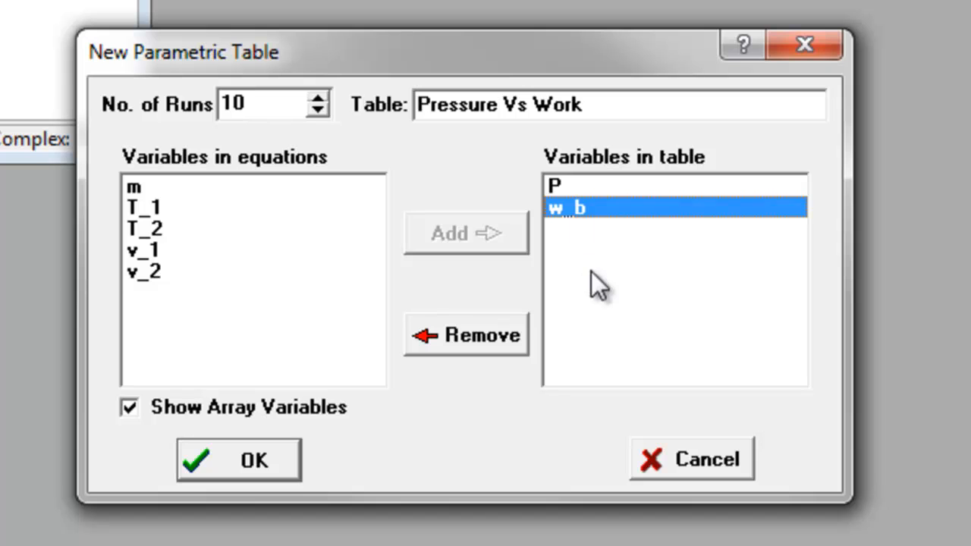
click(506, 337)
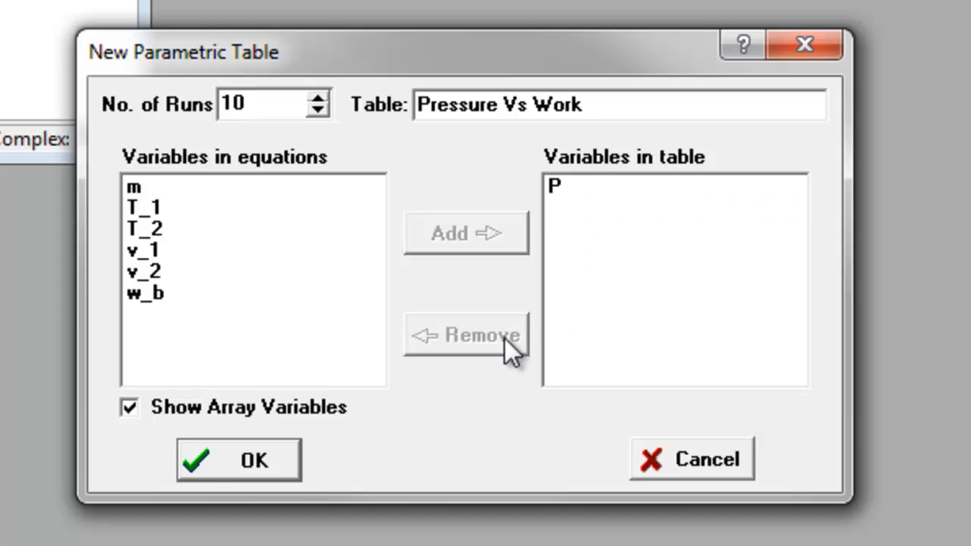
double_click(205, 293)
click(602, 215)
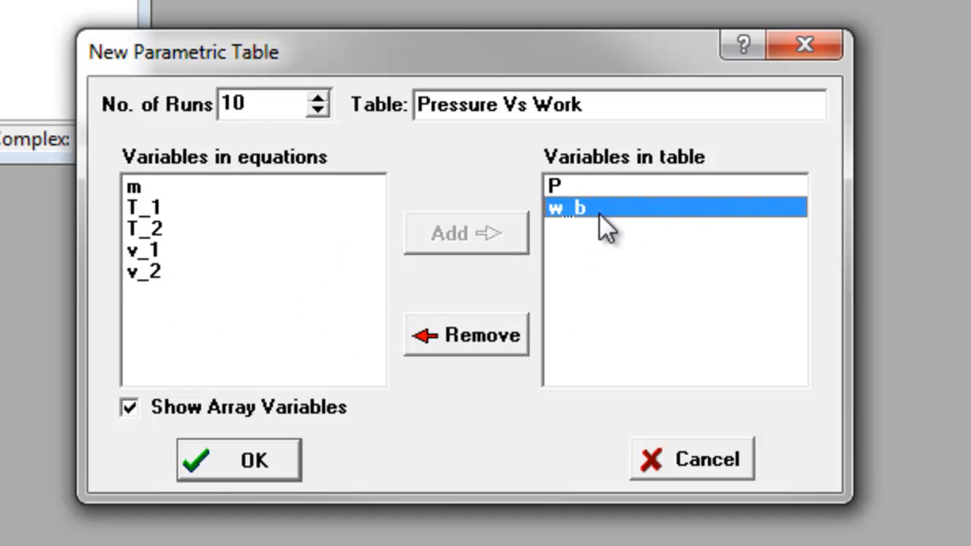
double_click(602, 214)
Add the variable w_b to the table variables and create the Pressure Vs Work table
double_click(182, 296)
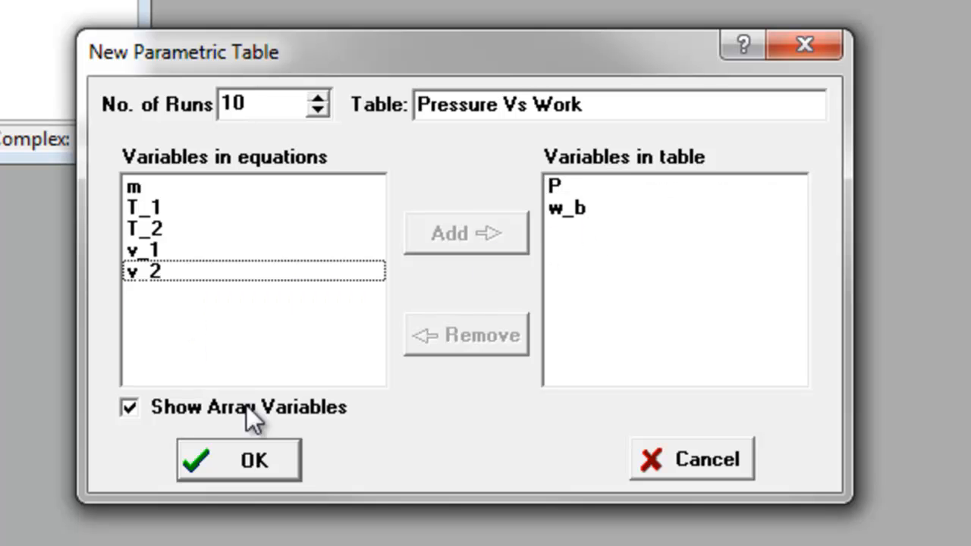
click(274, 465)
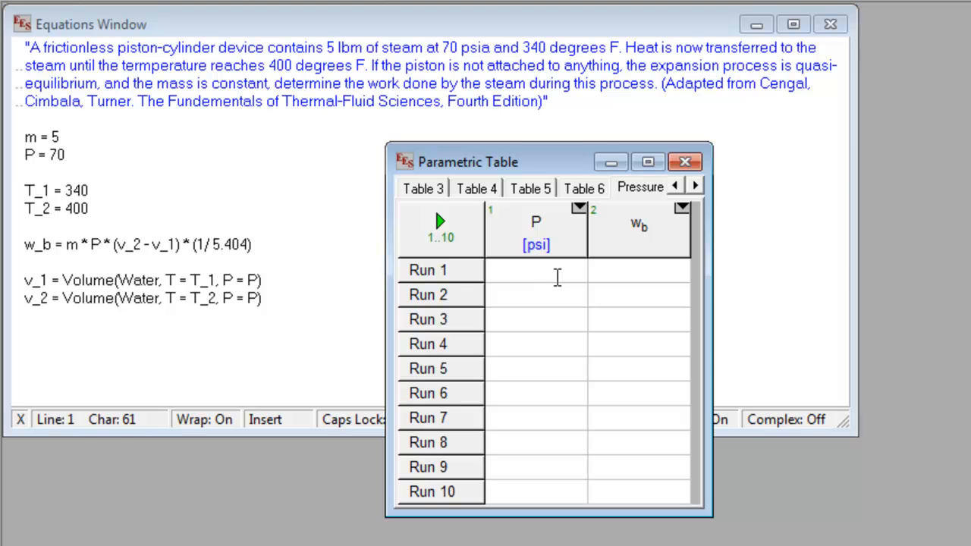
Fill the P column for rows 1 to 20 with linear values from 70 to 100 psi
click(579, 210)
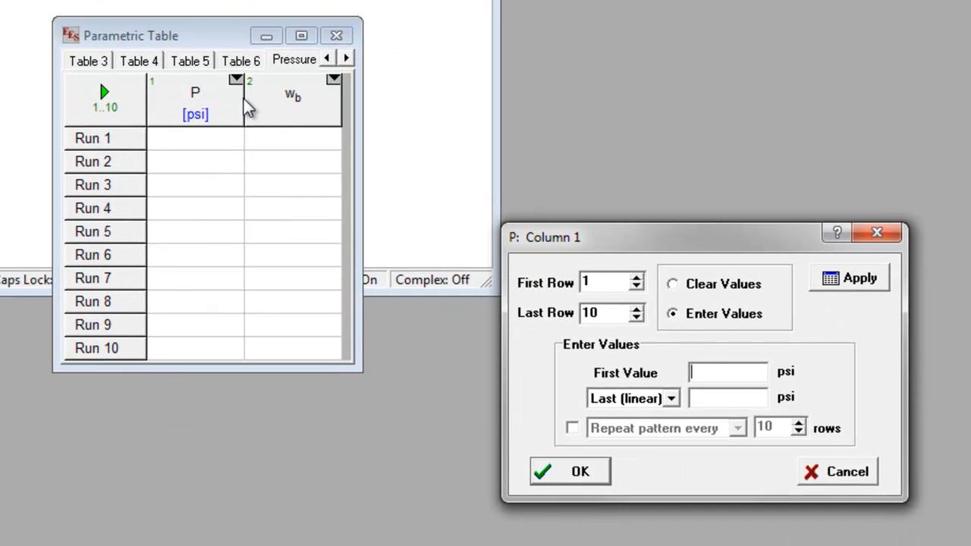
click(632, 308)
click(632, 309)
click(632, 309)
click(632, 309)
click(632, 309)
click(632, 309)
click(634, 309)
click(635, 309)
click(635, 309)
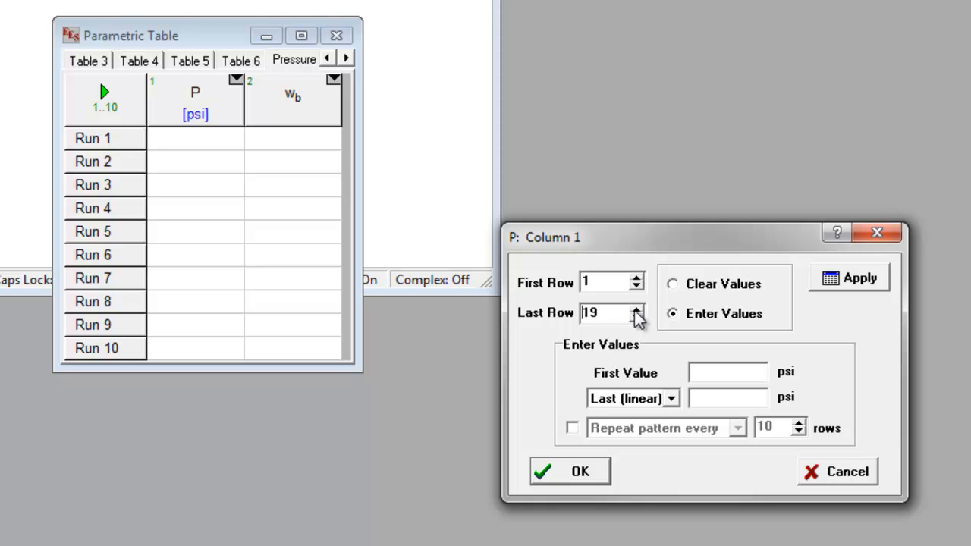
click(636, 308)
click(725, 376)
text(70)
click(718, 400)
text(100)
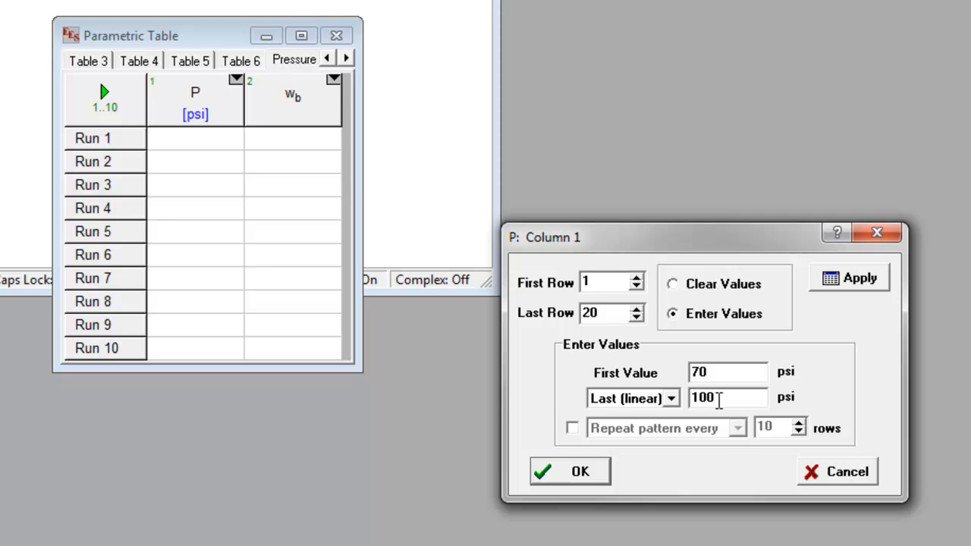
click(587, 479)
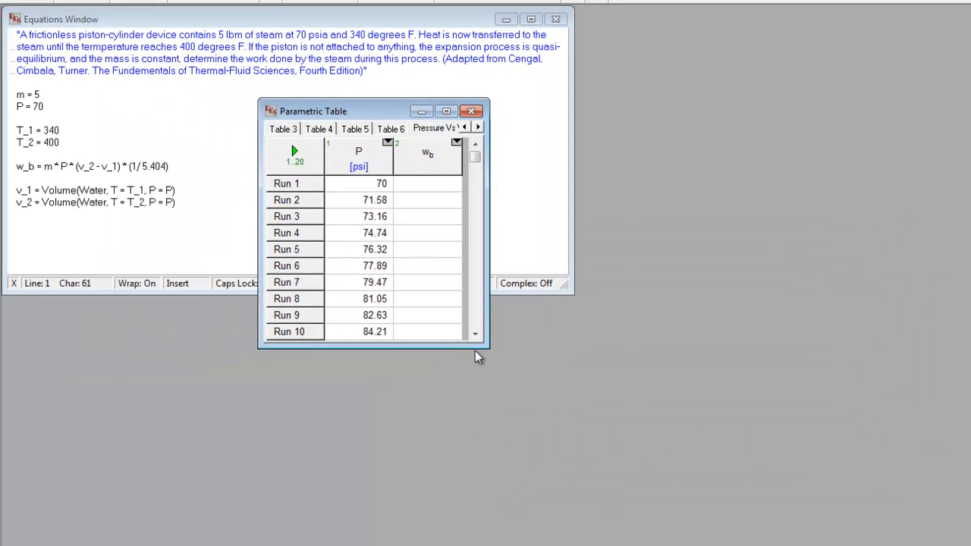
Enlarge the parametric table window to show all runs and try to solve the table
drag(478, 346, 454, 510)
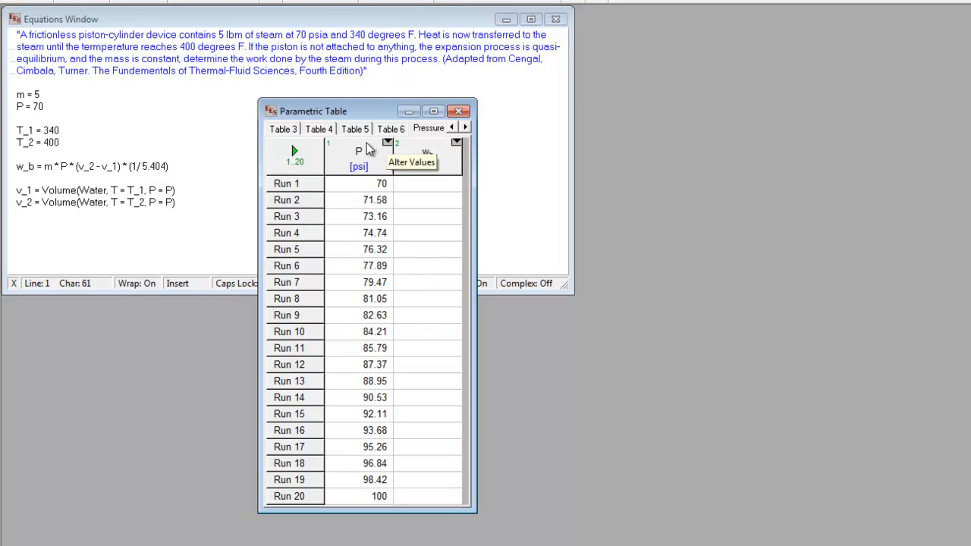
click(294, 152)
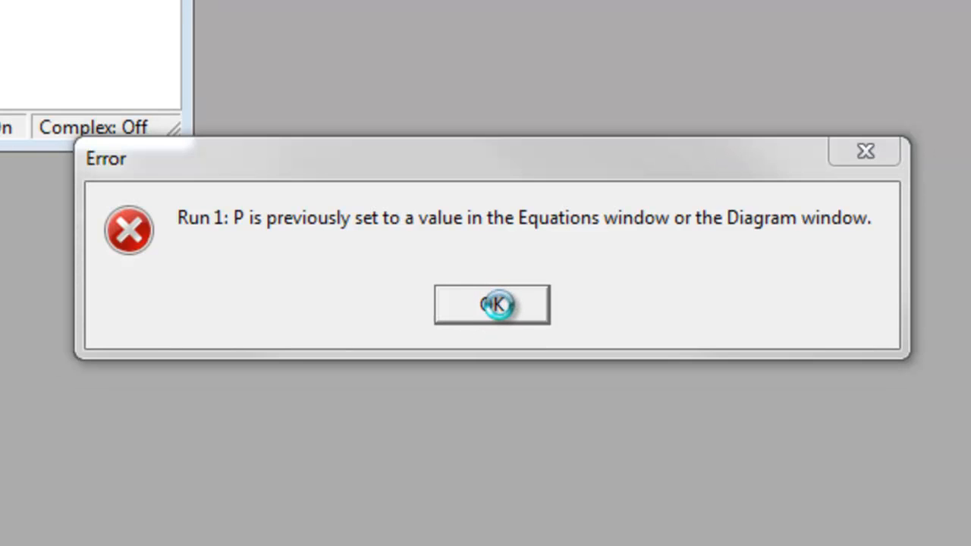
click(503, 306)
Comment out P = 70 in the equations by enclosing it in quotation marks and check the equations' syntax
click(245, 204)
click(77, 102)
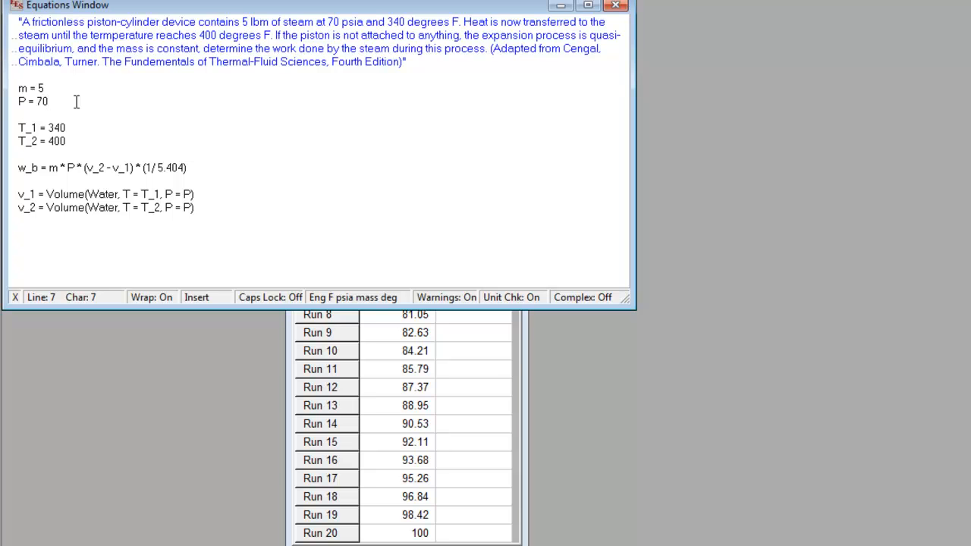
text(")
key(Left)
key(Left)
key(Left)
key(Left)
key(Left)
key(Left)
key(Left)
text(")
click(216, 21)
key(ctrl+k)
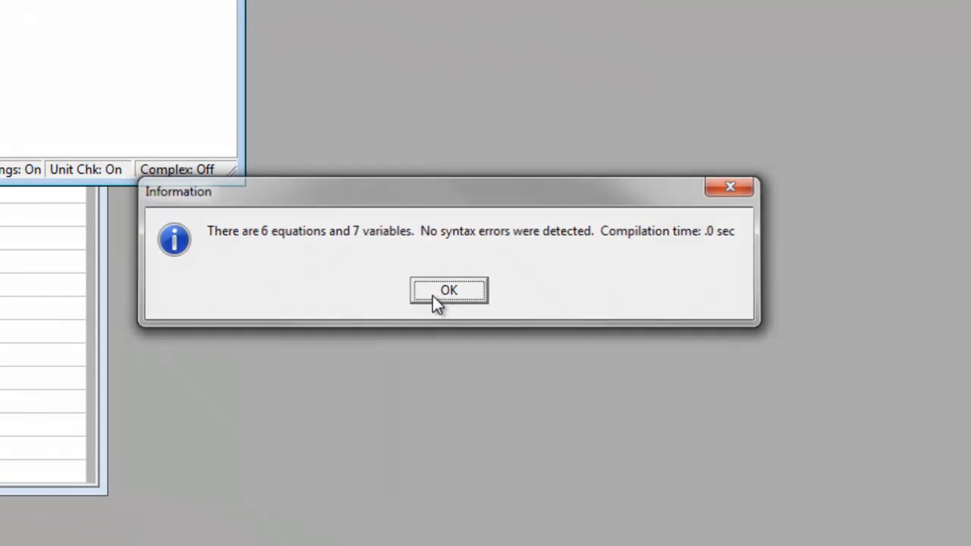
click(448, 291)
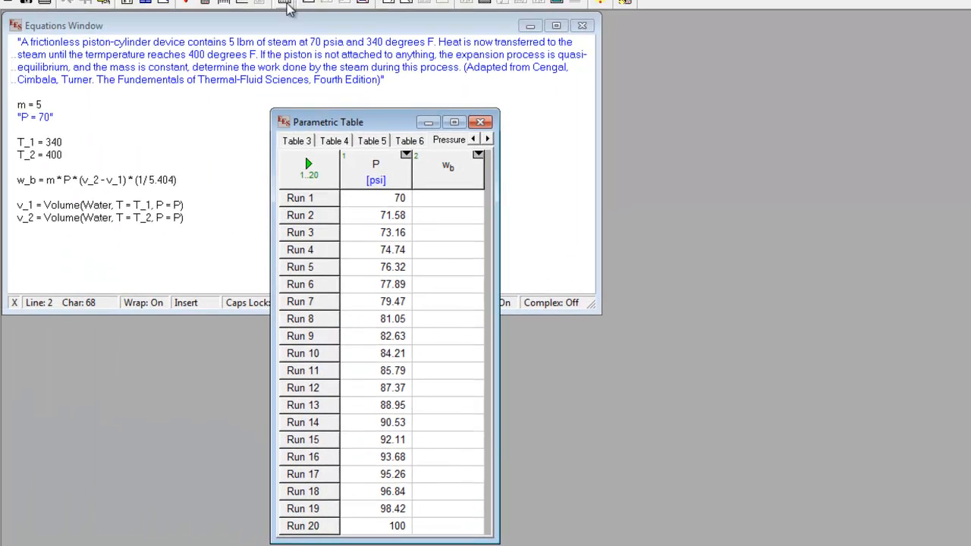
Solve all 20 runs of the Pressure Vs Work table and close the table window
click(309, 166)
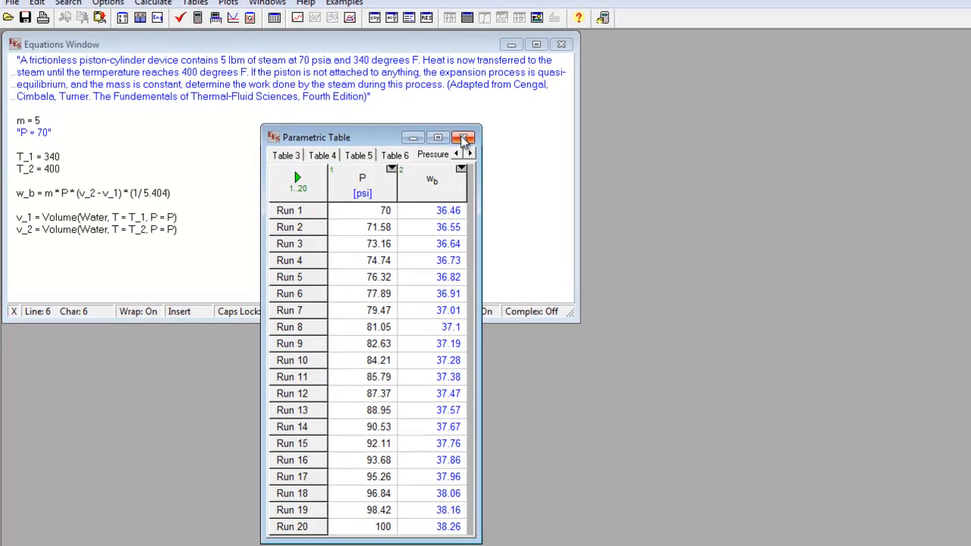
click(464, 139)
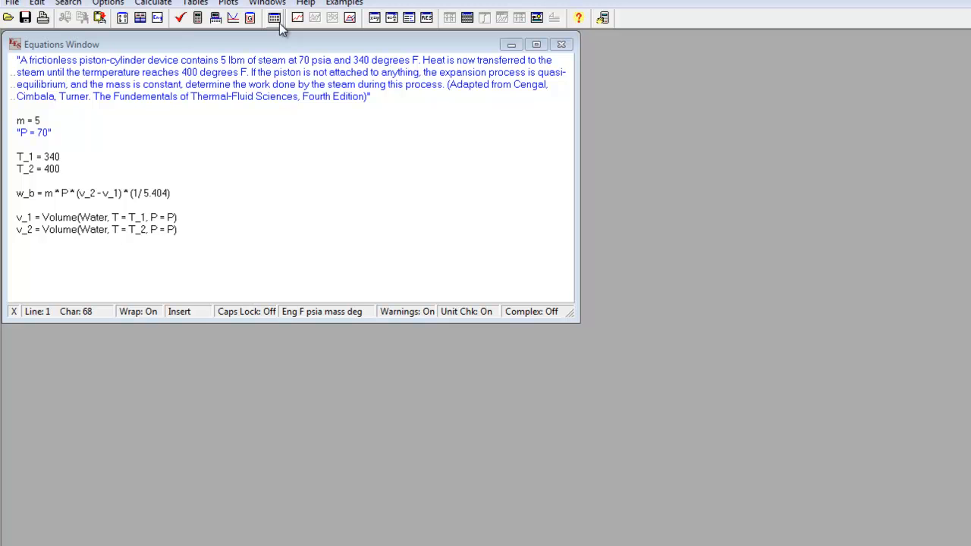
Create another parametric table with the variables P, w_b, v_1 and v_2
click(277, 21)
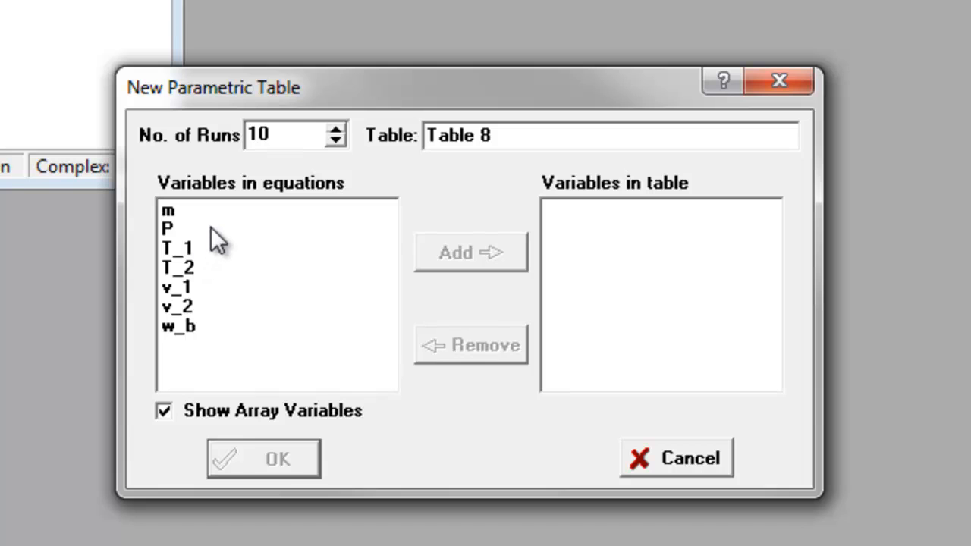
double_click(211, 228)
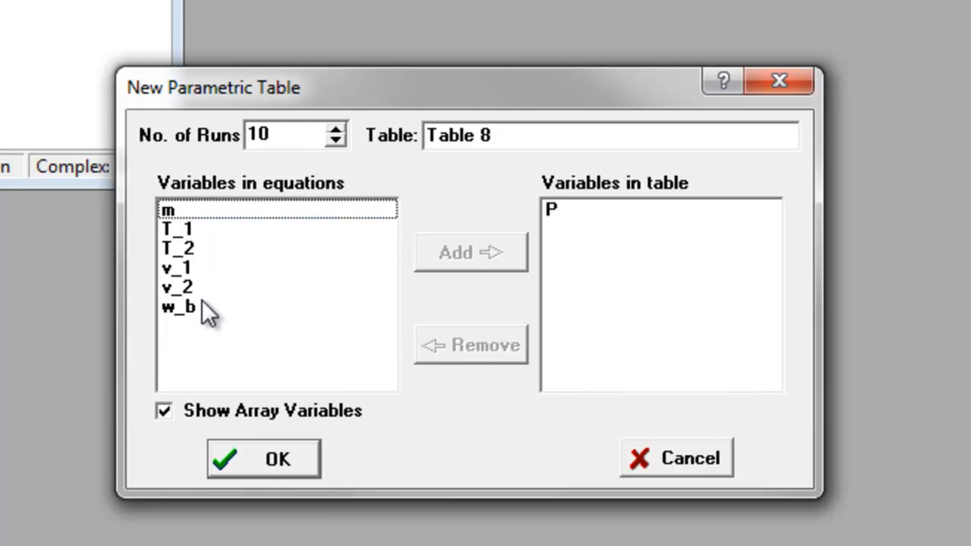
double_click(200, 308)
double_click(212, 267)
click(211, 271)
double_click(212, 271)
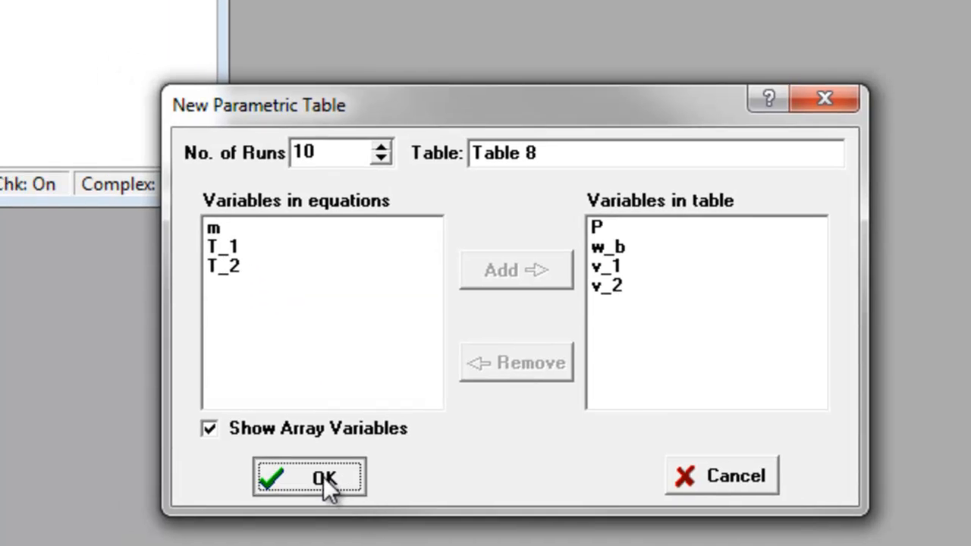
click(290, 472)
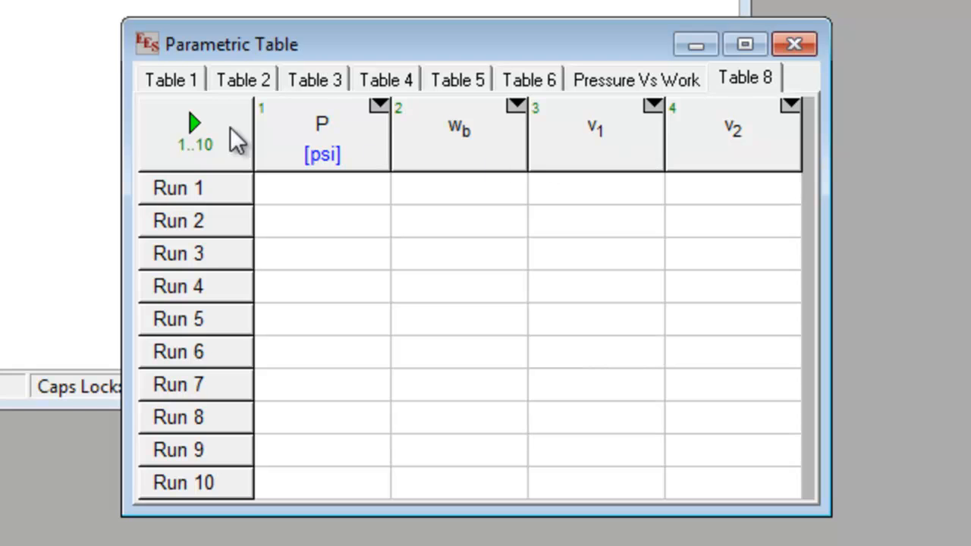
Fill the P column for rows 1 to 20 starting at 70 psi with a 2 psi increment, adding the missing rows
click(375, 103)
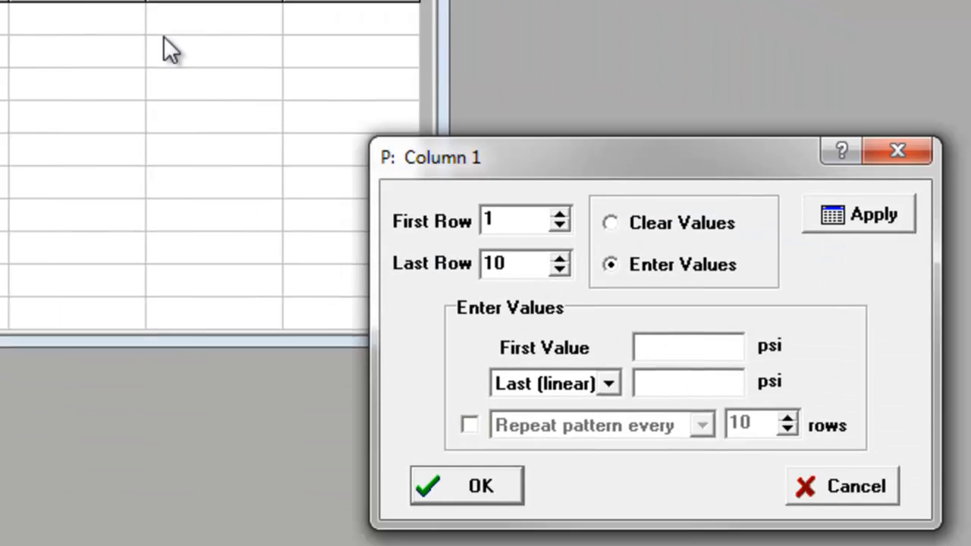
drag(422, 195, 425, 195)
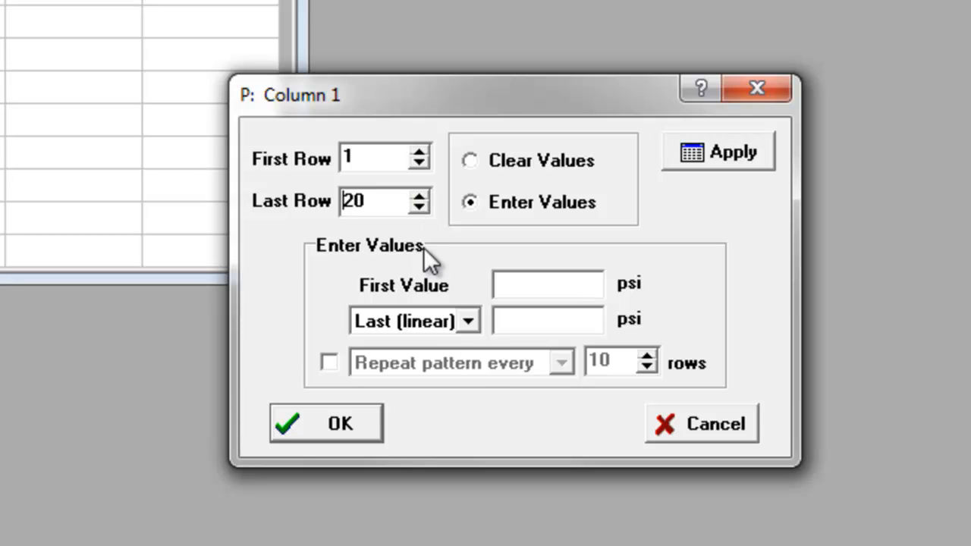
click(468, 321)
click(448, 366)
click(546, 321)
text(2)
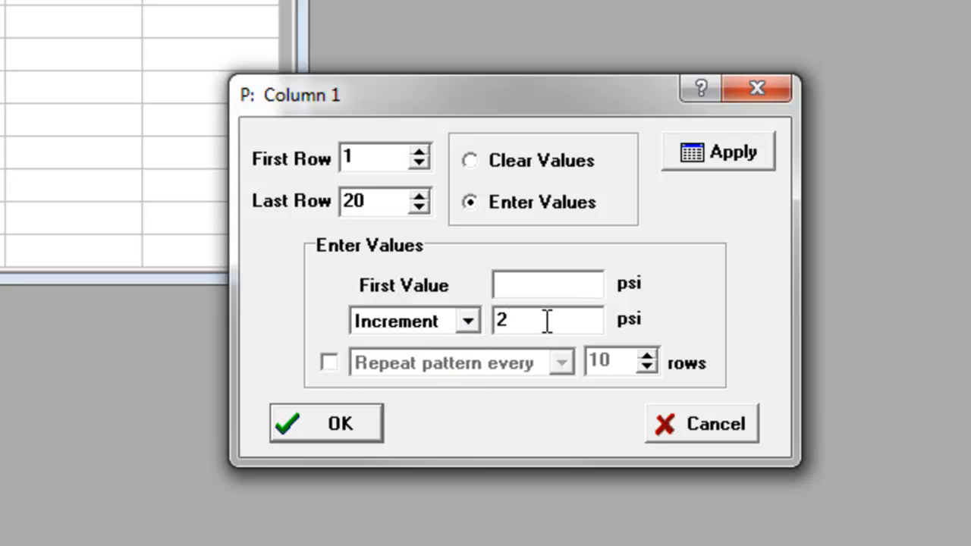
click(536, 284)
text(70)
click(334, 425)
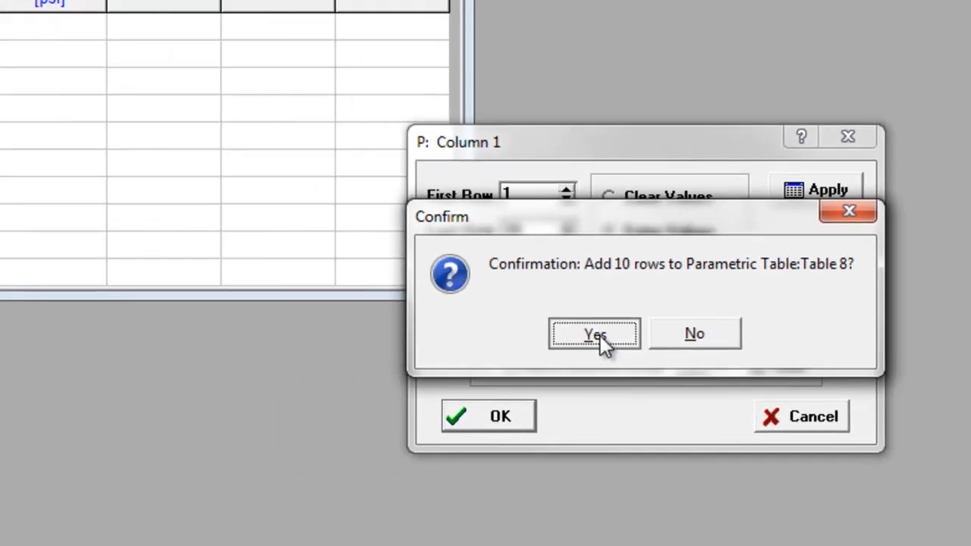
click(461, 328)
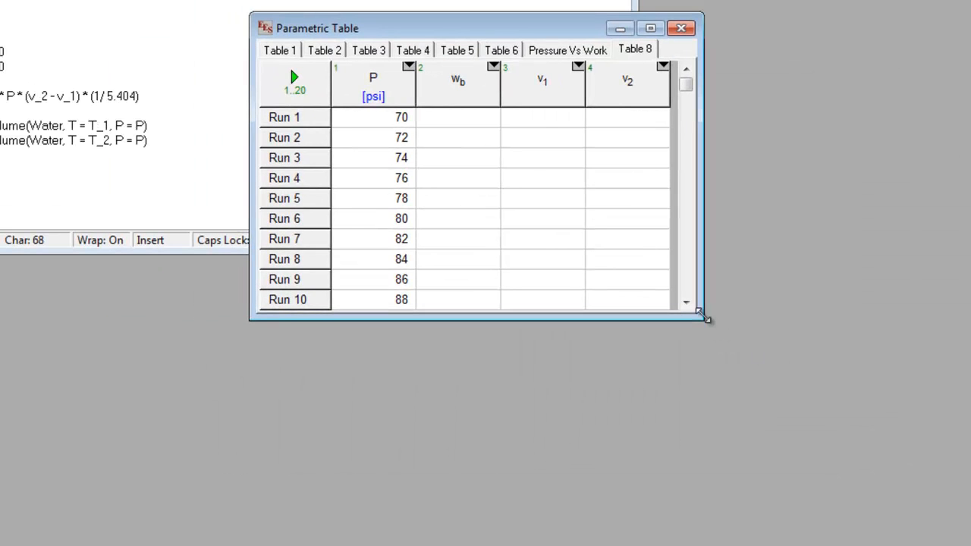
Enlarge the Table 8 window to show all runs, solve the table, and reposition the window over the equations
drag(698, 318, 686, 542)
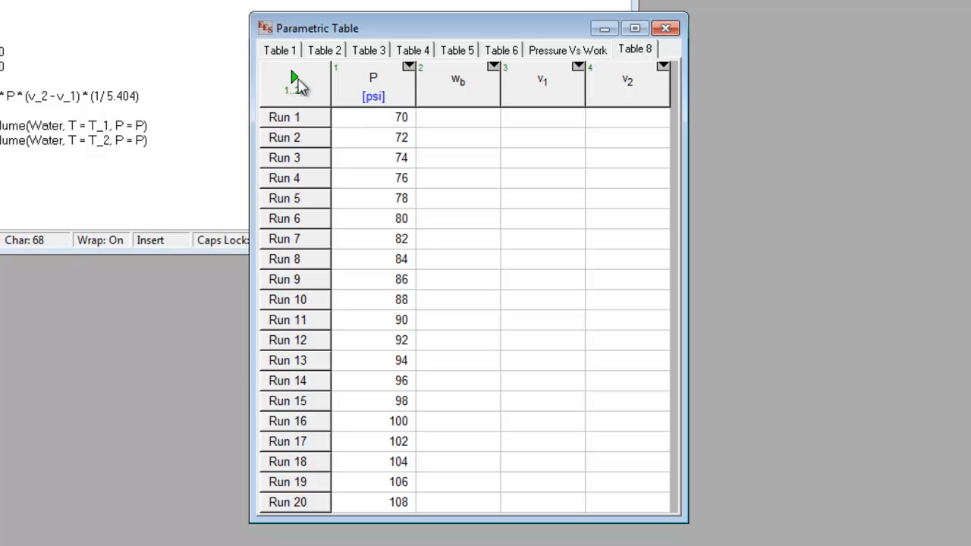
click(295, 76)
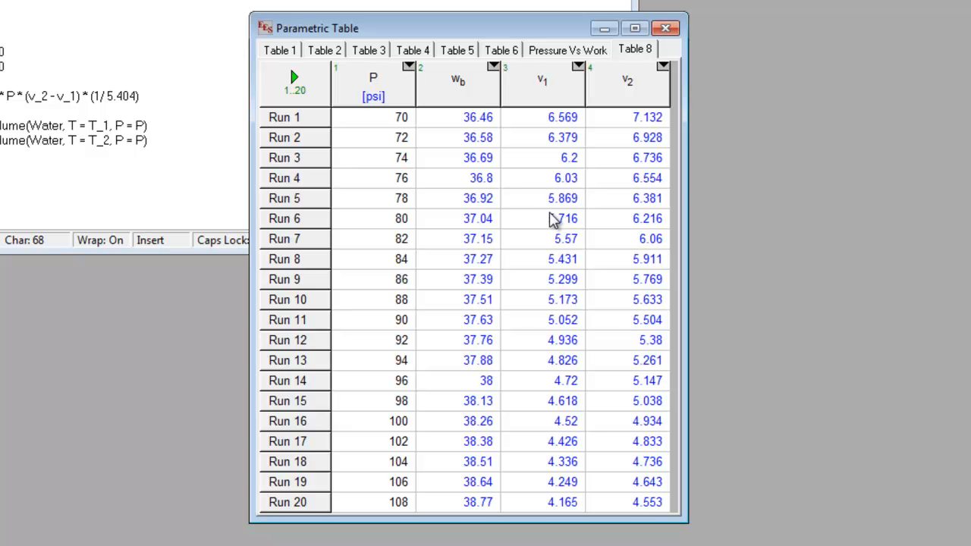
drag(389, 28, 191, 89)
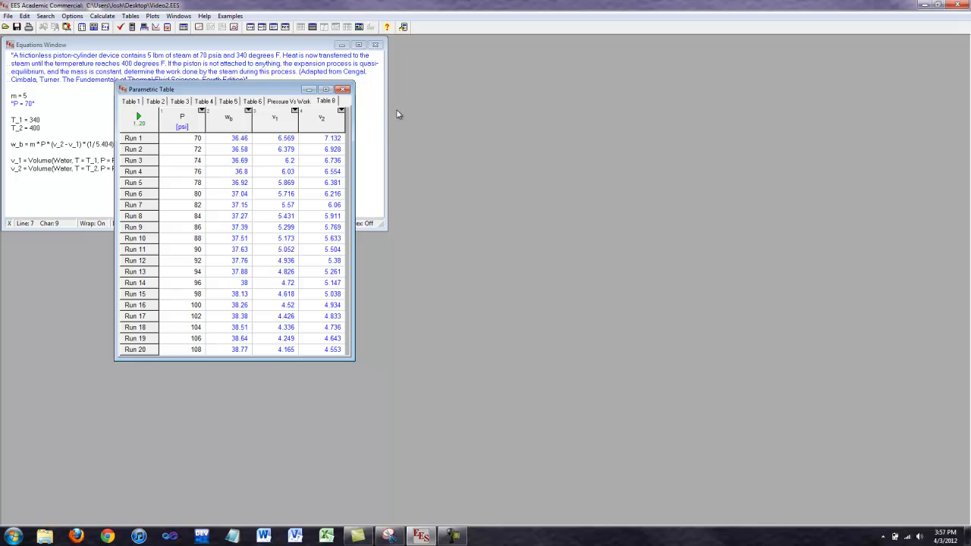